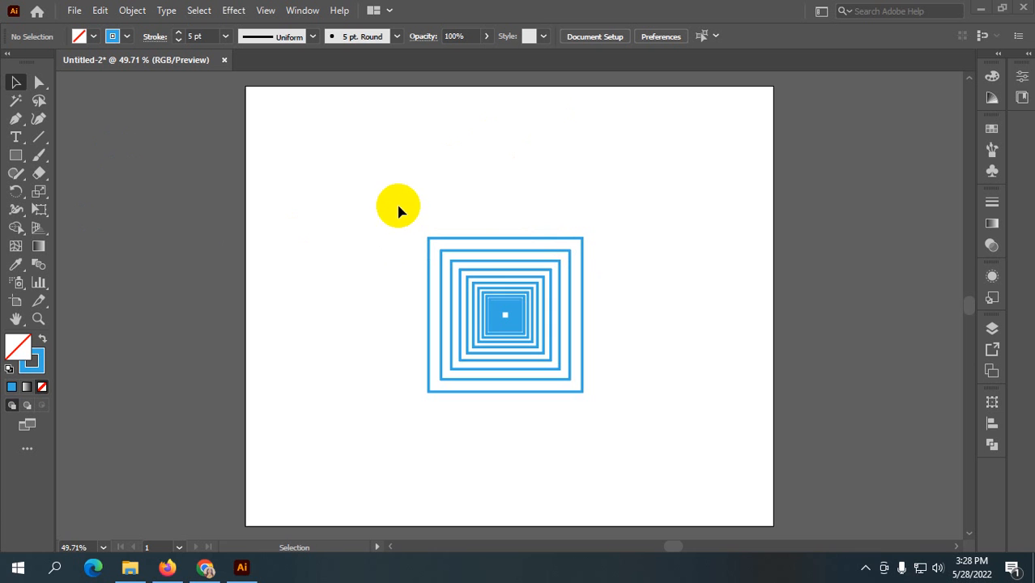
Move the group of nested blue squares off the left side of the artboard
left_click(528, 323)
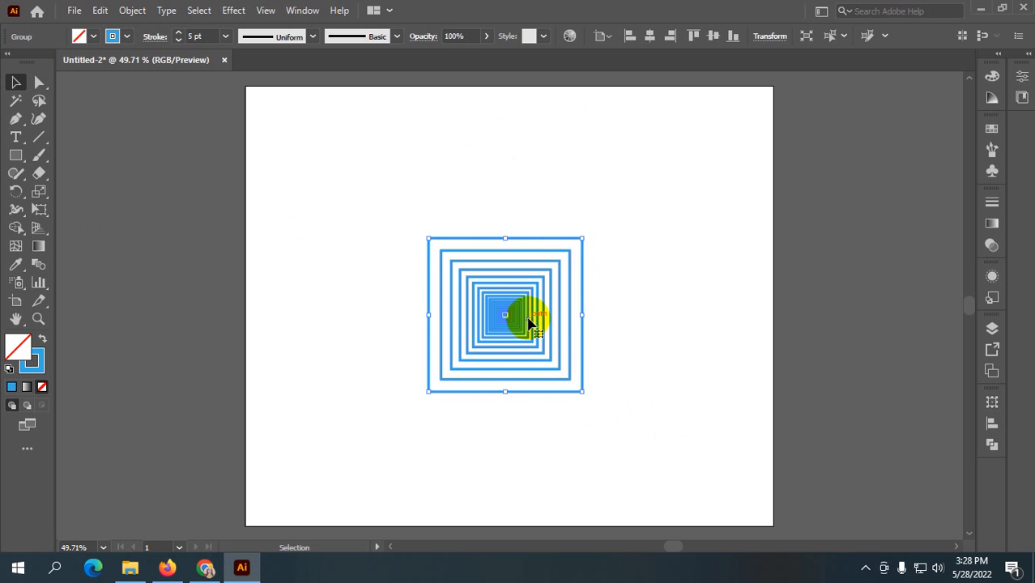
left_click_drag(542, 303, 208, 237)
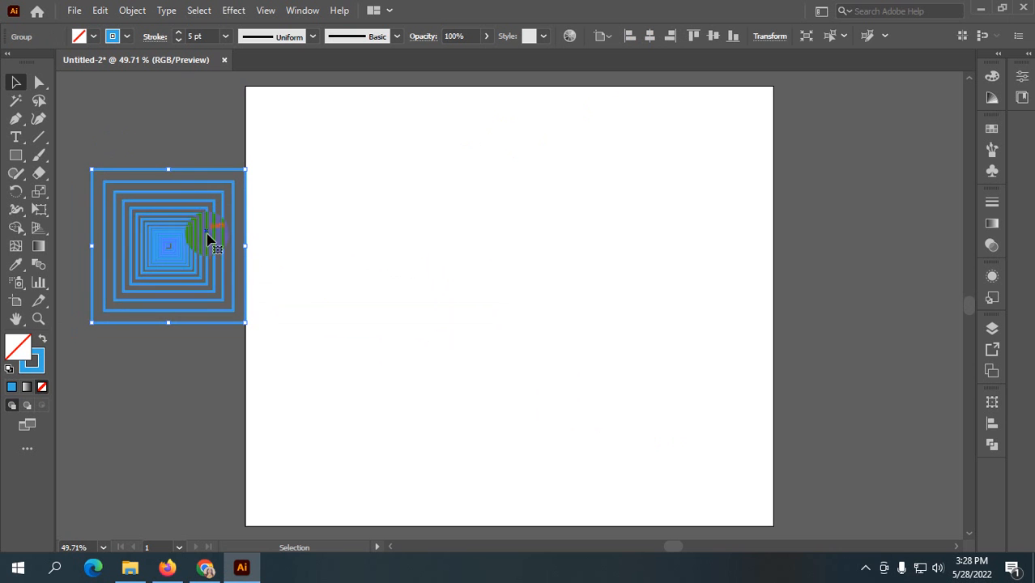
Draw a square outline outward from its centre and move it toward the middle of the artboard
left_click(13, 156)
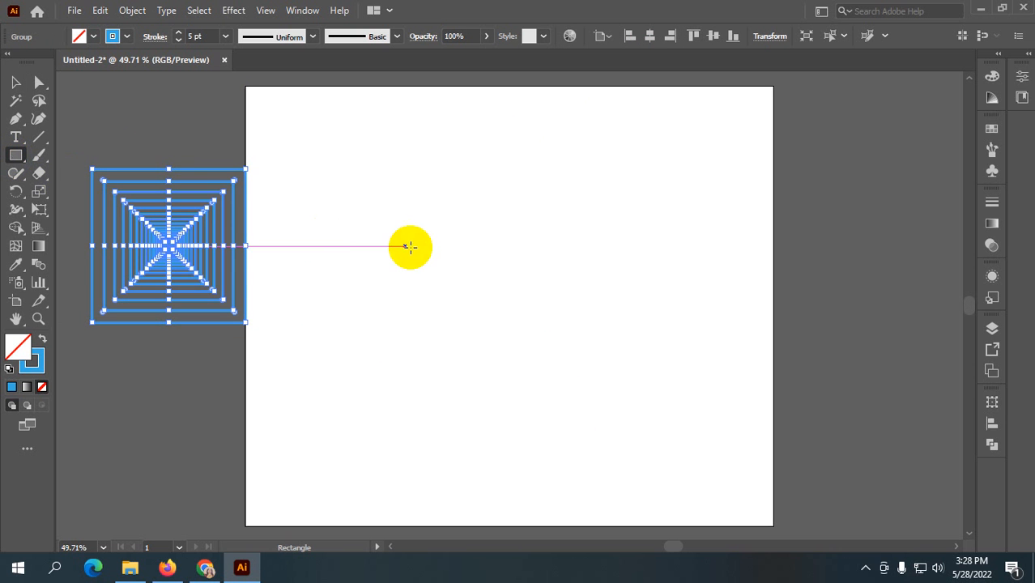
mouse_move(409, 208)
left_mouse_down()
mouse_move(498, 328)
mouse_move(587, 365)
mouse_move(529, 317)
mouse_move(501, 273)
left_mouse_up()
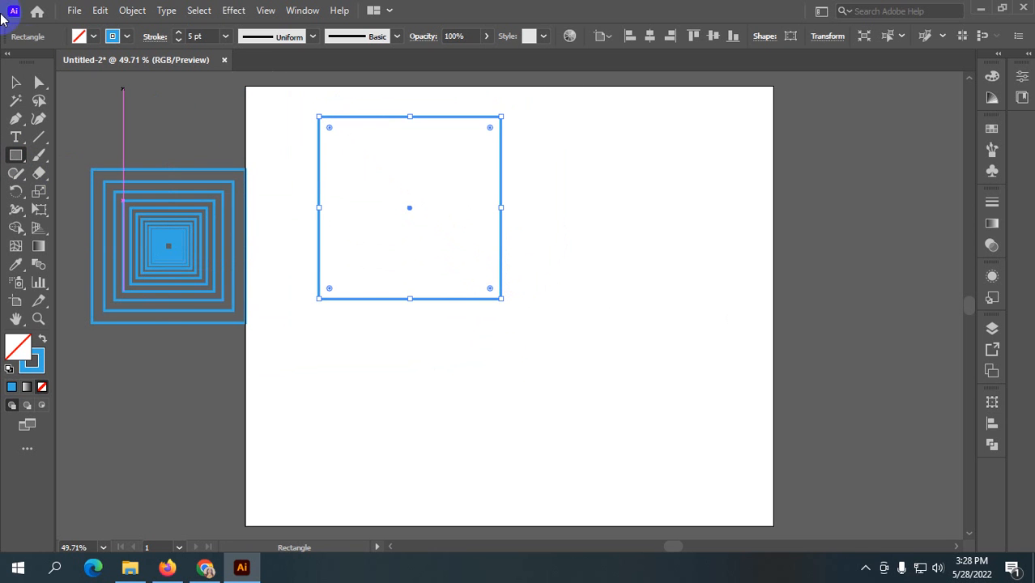
left_click(15, 81)
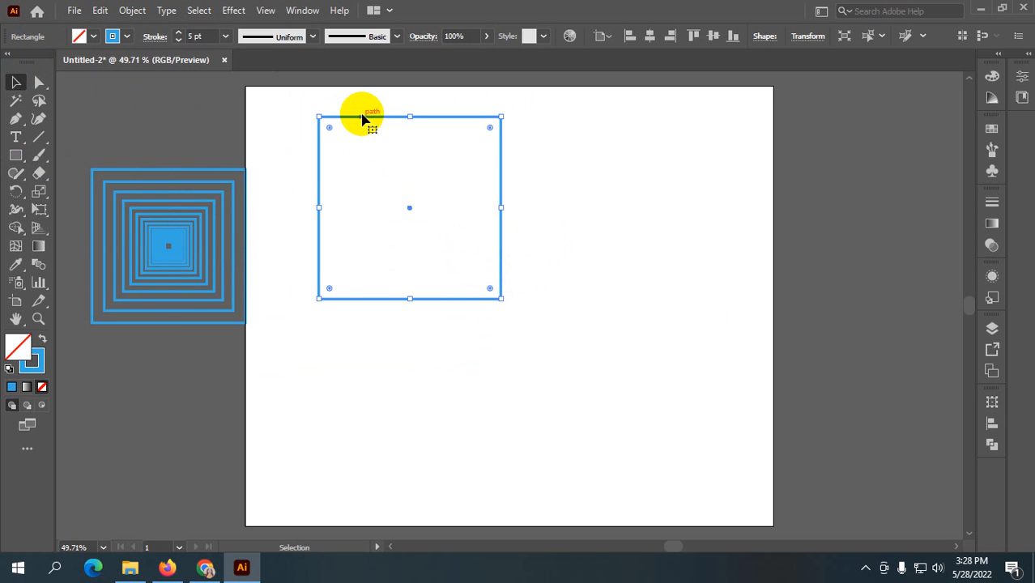
left_click_drag(361, 123, 509, 214)
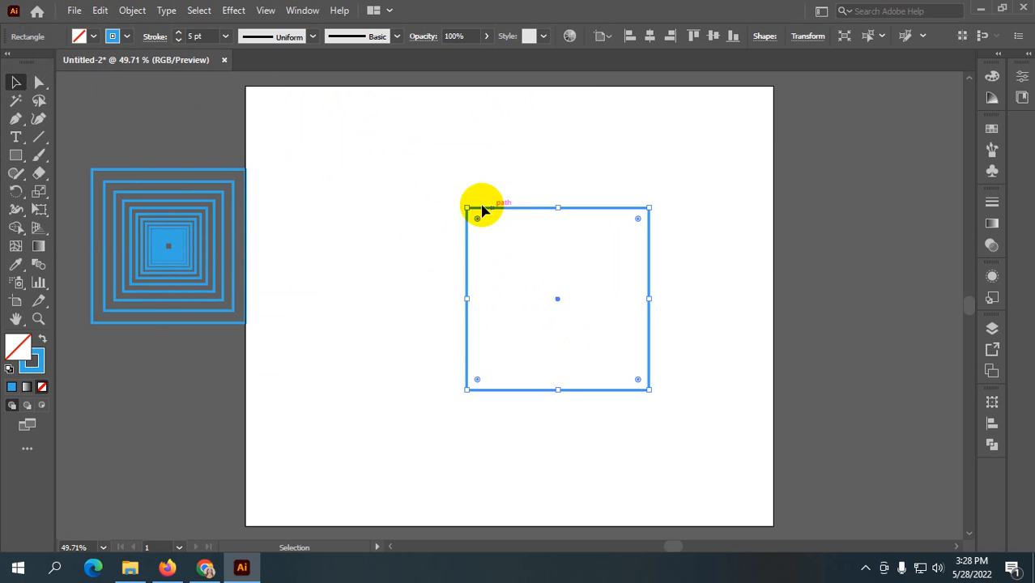
Try a 1 pt stroke on the square and restore its weight to 5 pt
left_click(224, 37)
left_click(247, 102)
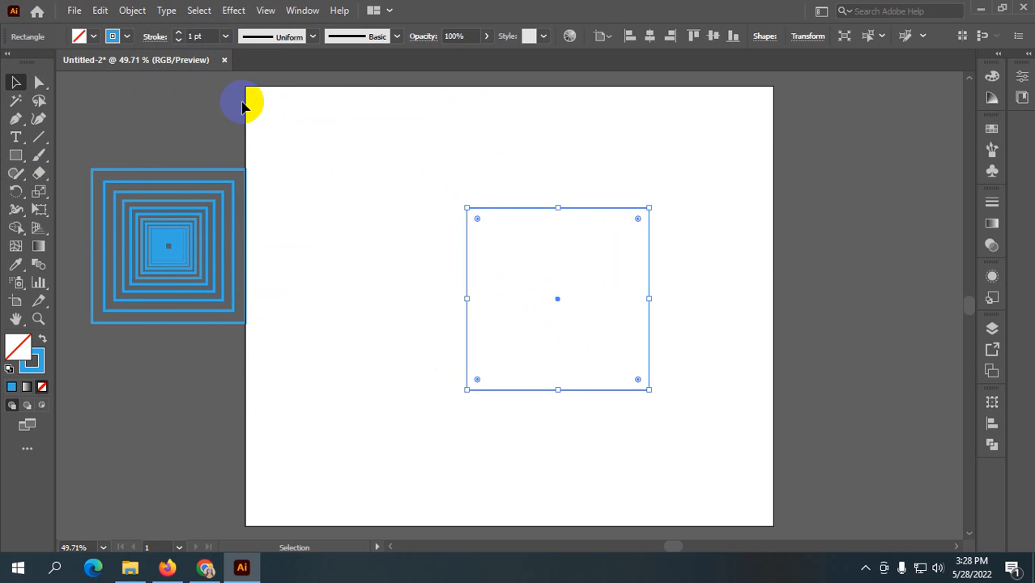
left_click(226, 36)
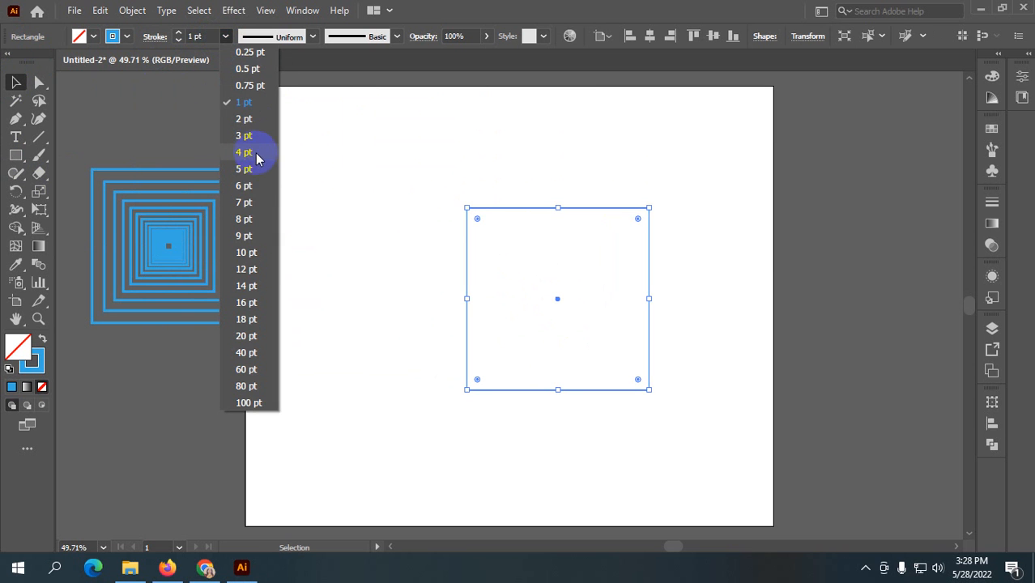
left_click(244, 172)
left_click(413, 300)
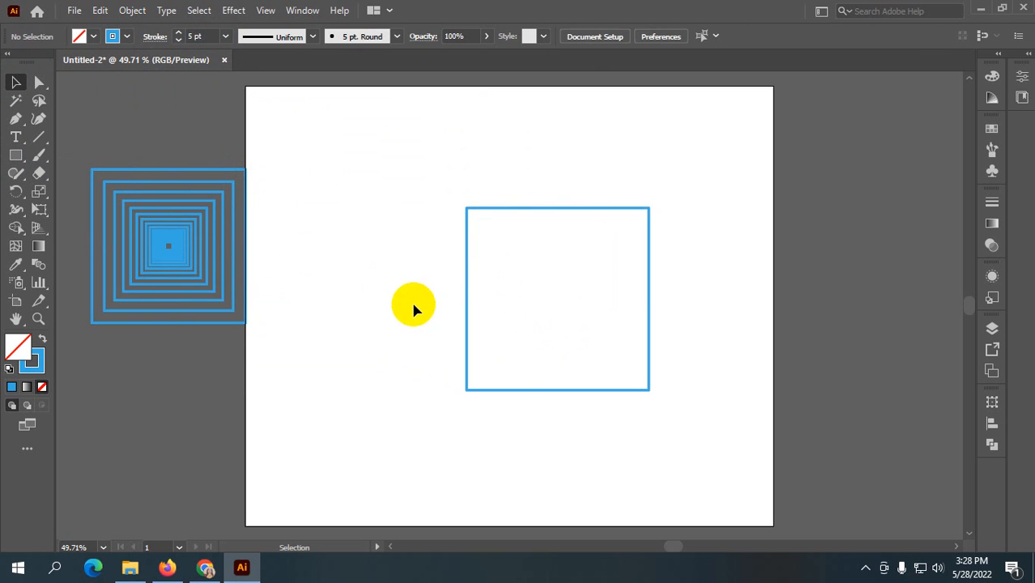
Scale the square down about its centre and add a slightly smaller concentric copy pasted in front of it
left_click(492, 209)
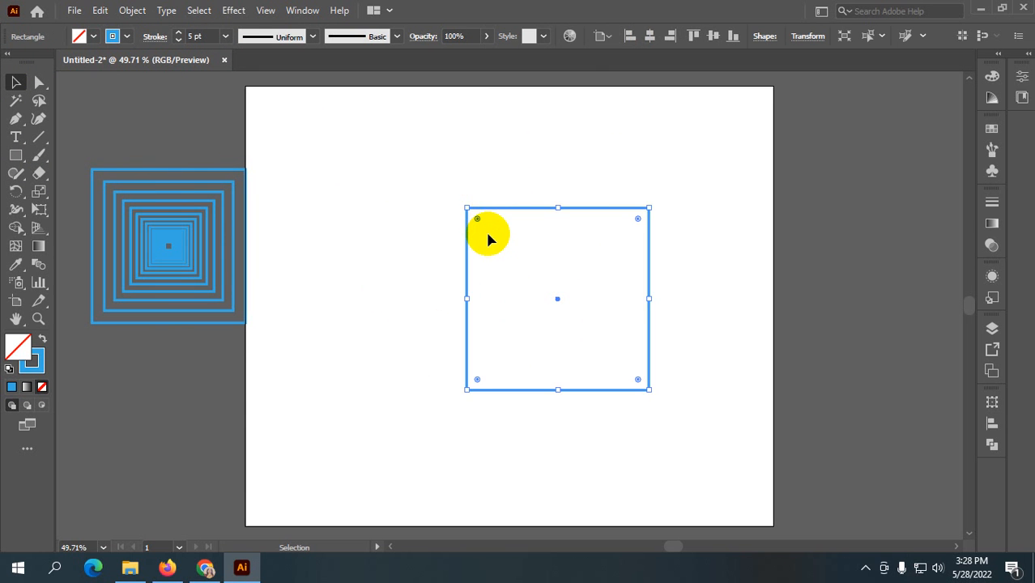
left_click_drag(468, 209, 493, 233)
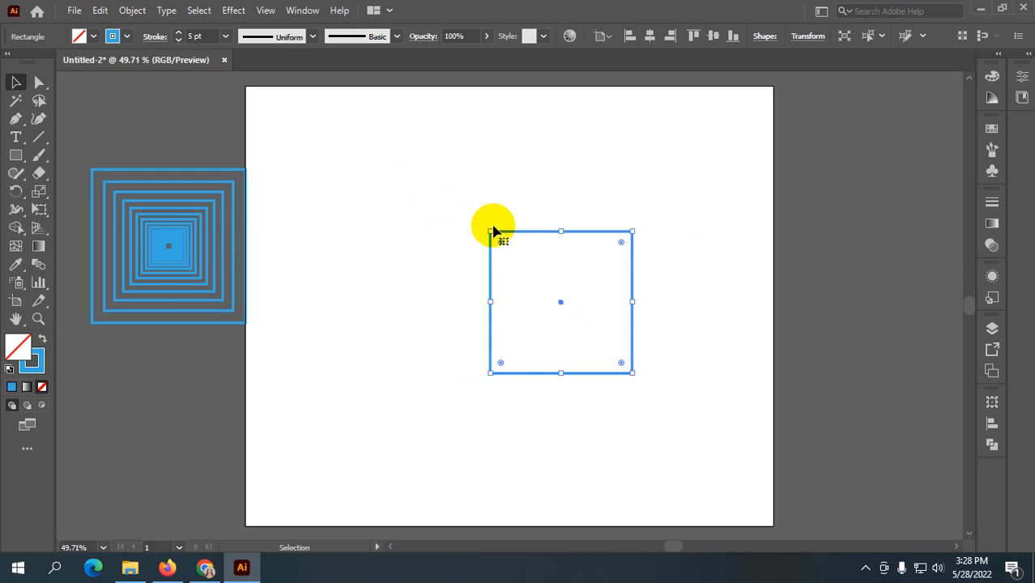
key("a")
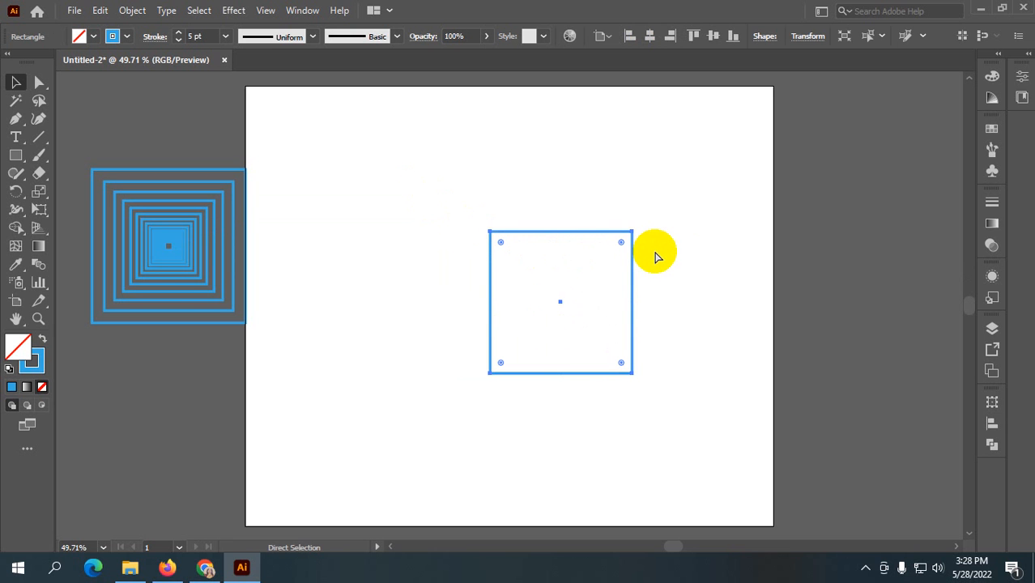
key("ctrl+f")
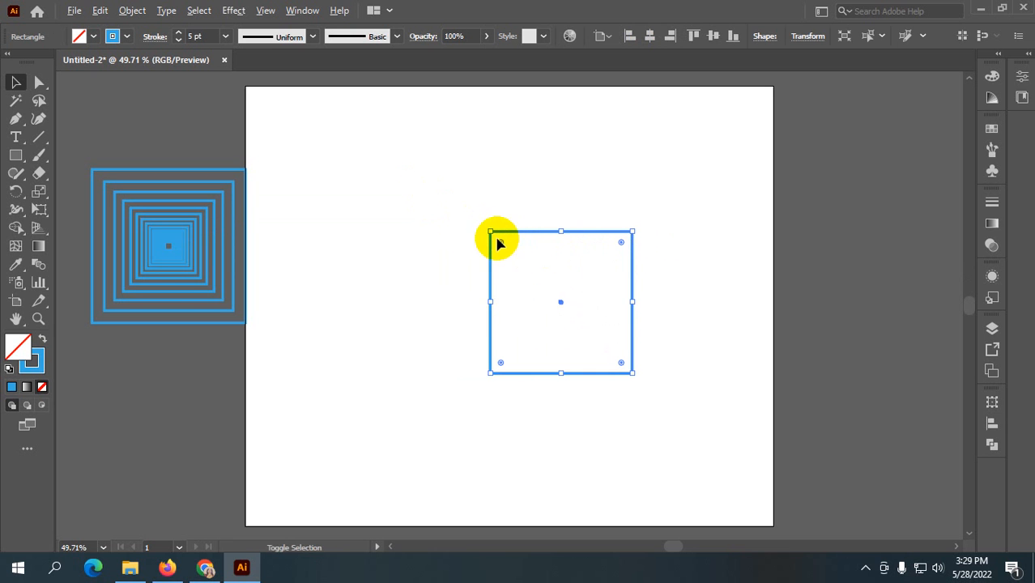
left_click_drag(491, 233, 499, 242)
left_click(678, 223)
left_click(562, 242)
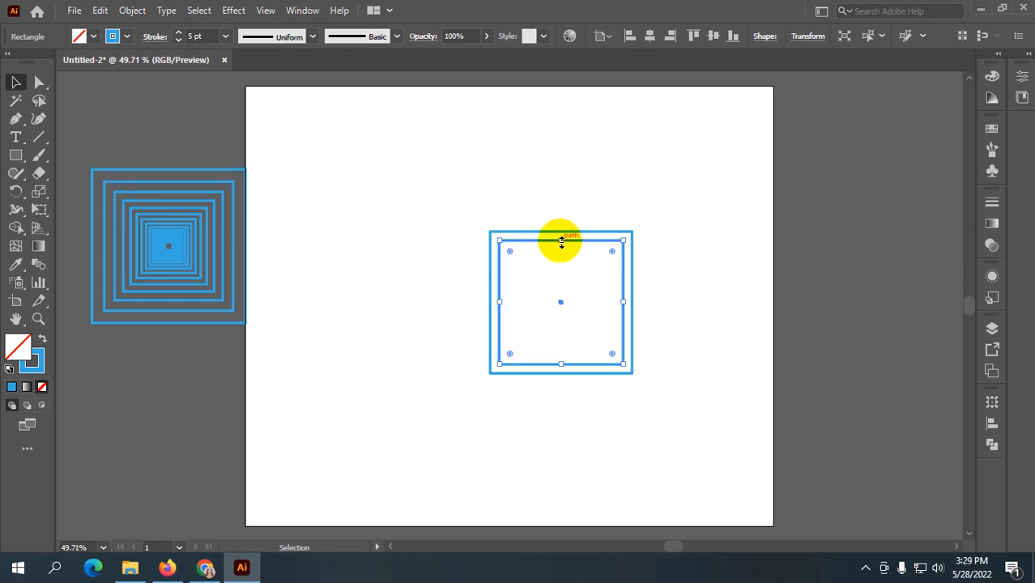
Repeat the last scaling four times on the inner square, and delete that square
key("a")
key("ctrl+d")
key("ctrl+d")
key("ctrl+d")
key("ctrl+d")
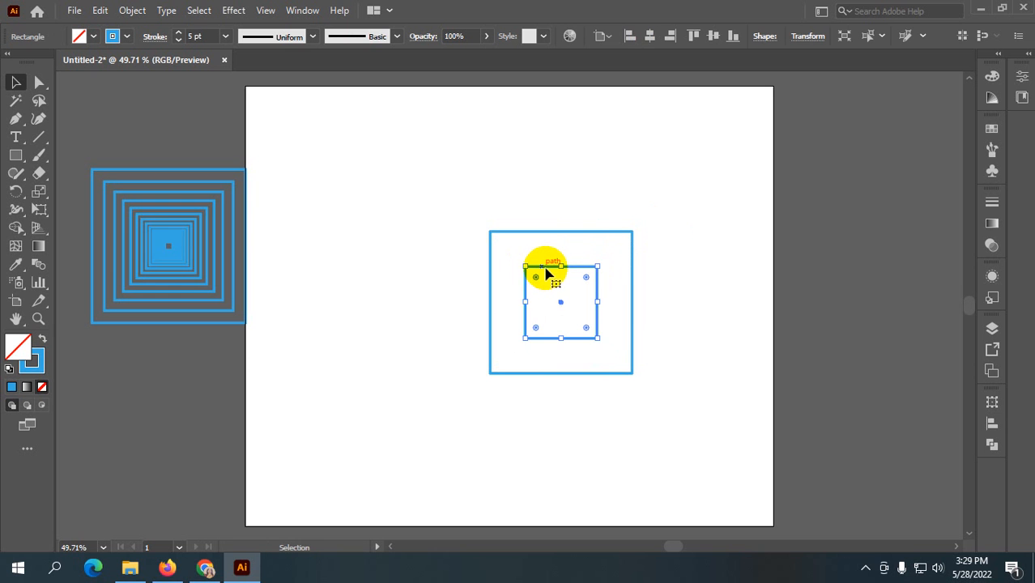
key("Delete")
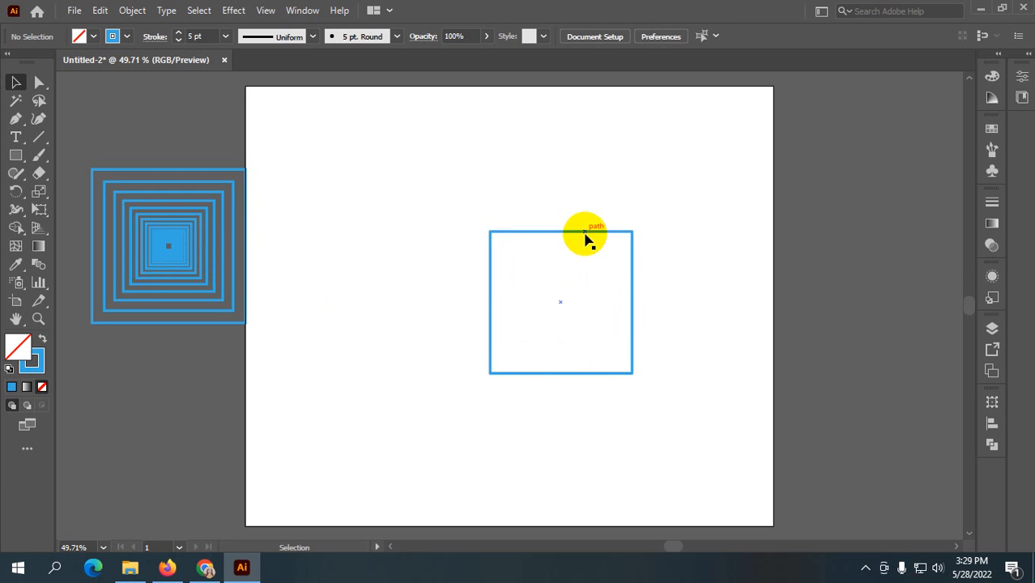
Move the remaining square up and left and make a smaller concentric copy of it with the Scale tool
left_click_drag(584, 232, 516, 202)
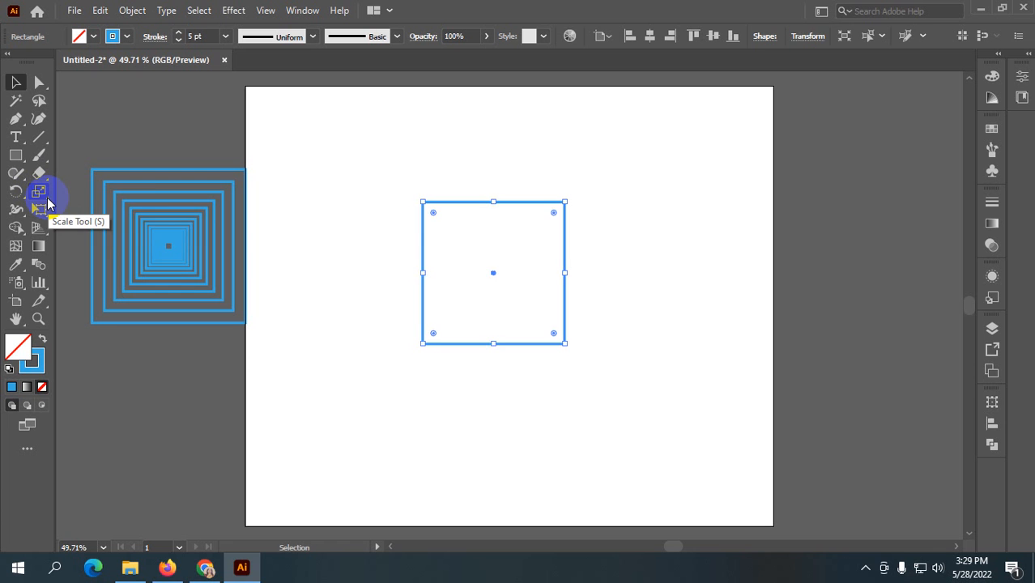
left_click_drag(46, 202, 105, 191)
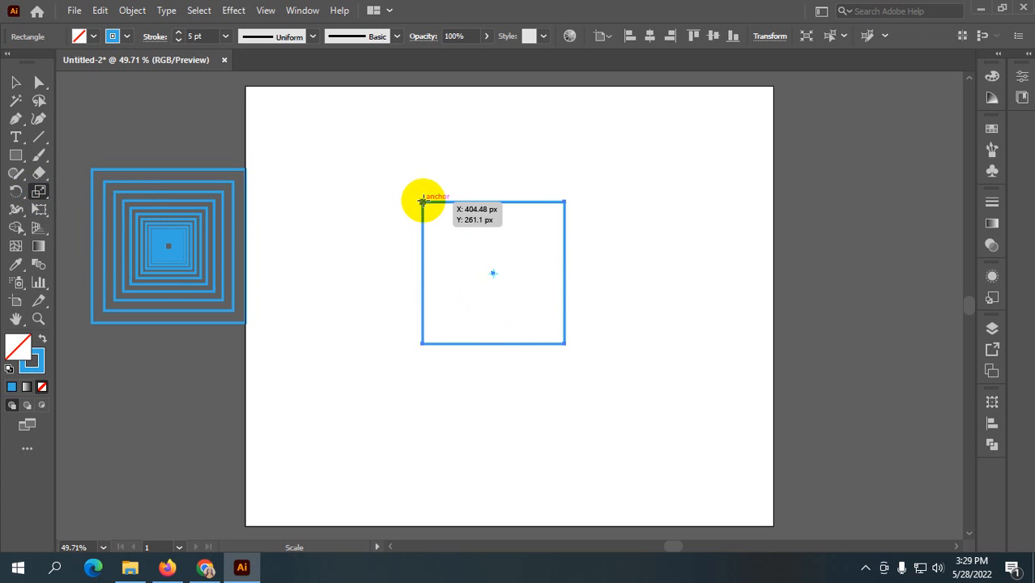
left_click_drag(426, 209, 439, 220)
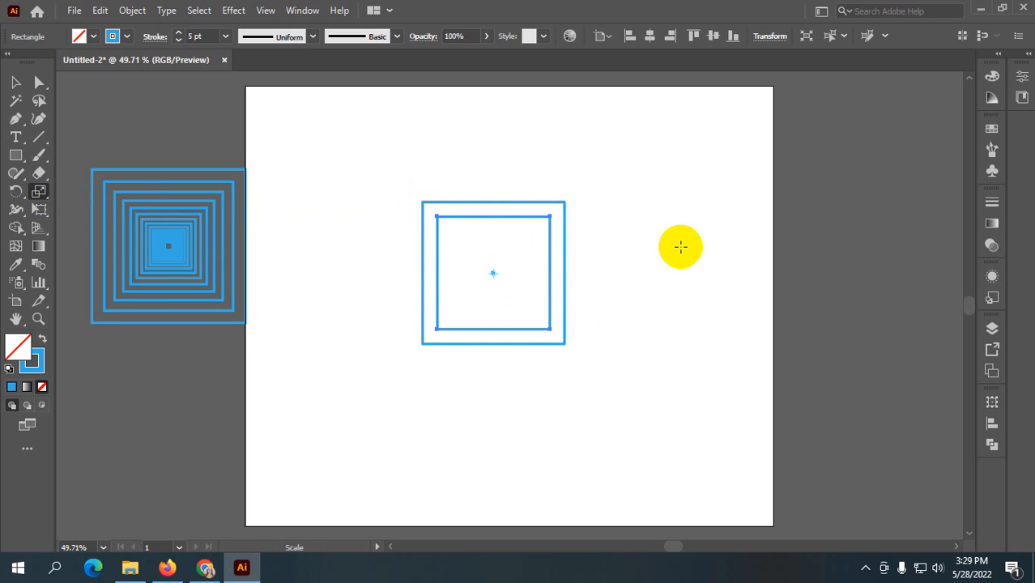
Repeat the scaled copy until concentric squares fill the shape down to its centre
key("ctrl+d")
key("ctrl+d")
key("ctrl+d")
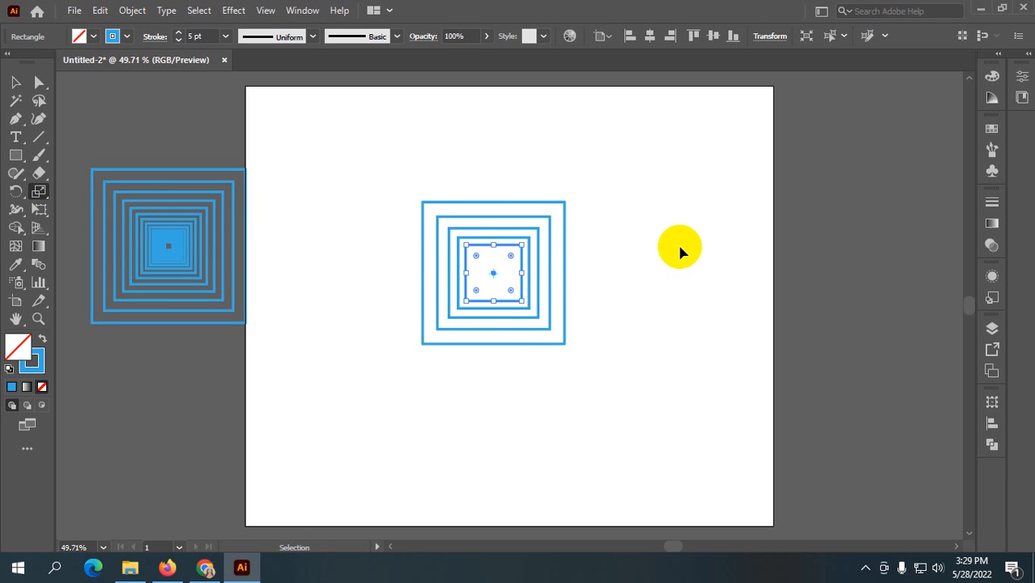
key("ctrl+d")
key("ctrl+d")
key("ctrl+d")
key("ctrl+d")
key("ctrl+d")
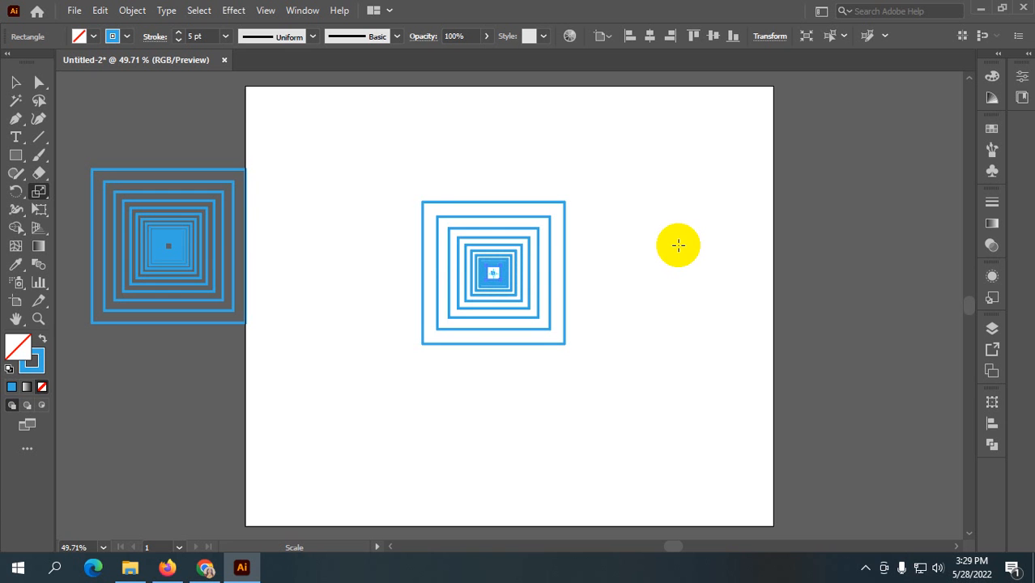
Delete all the nested squares on the artboard
left_click(15, 81)
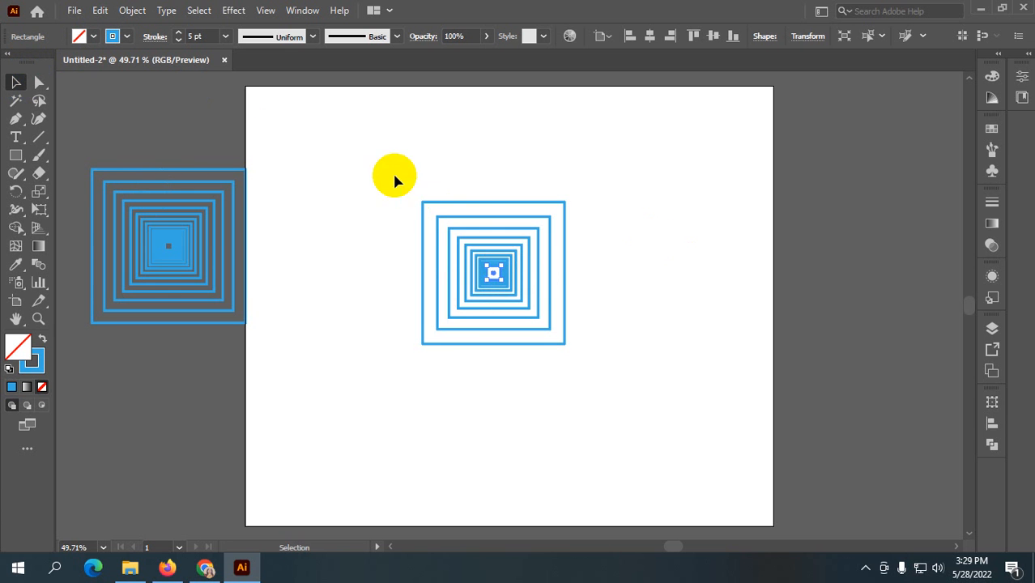
left_click_drag(394, 177, 663, 451)
key("Delete")
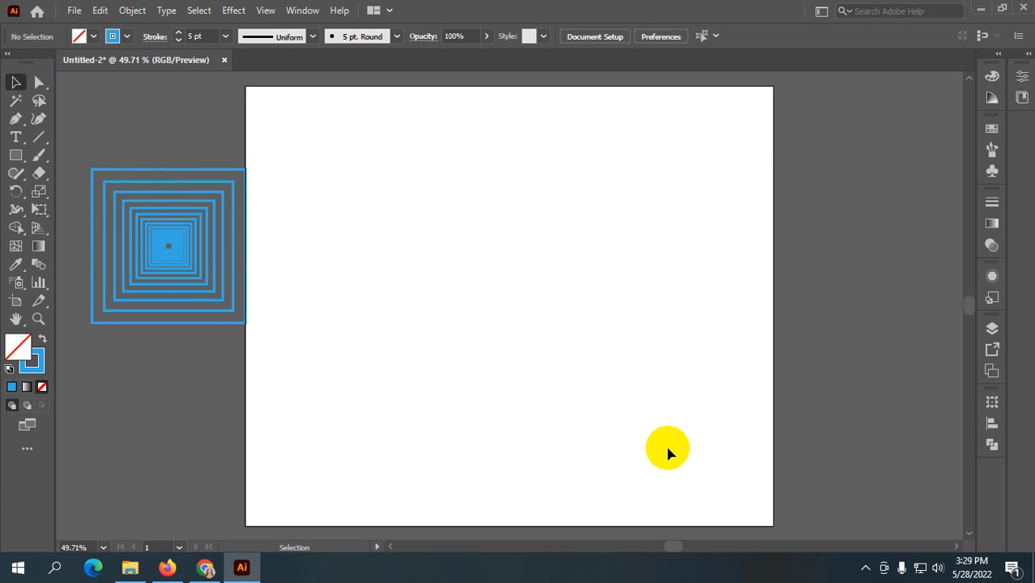
Draw a tall, narrow rectangle on the left part of the artboard and swap its stroke and fill for a solid blue bar
left_click(16, 155)
left_click_drag(350, 208, 362, 438)
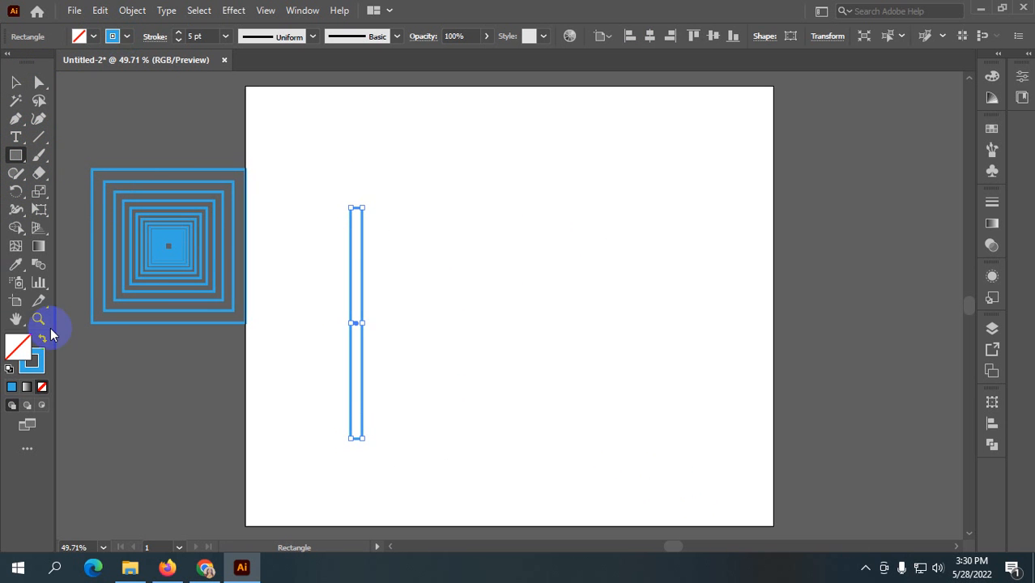
left_click(42, 340)
Place a copy of the blue vertical bar level with it on the right part of the artboard
left_click(16, 81)
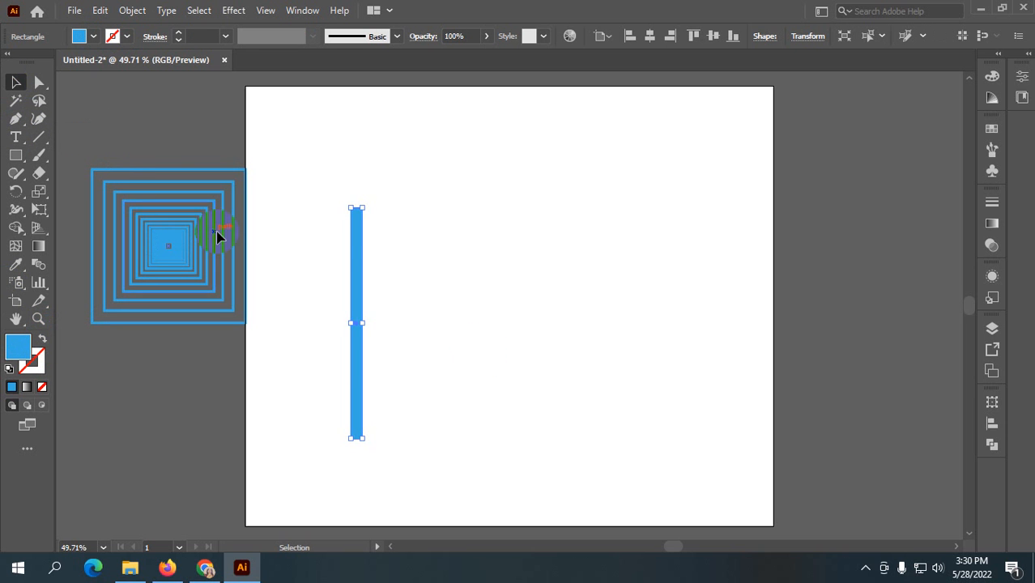
left_click_drag(357, 317, 589, 316)
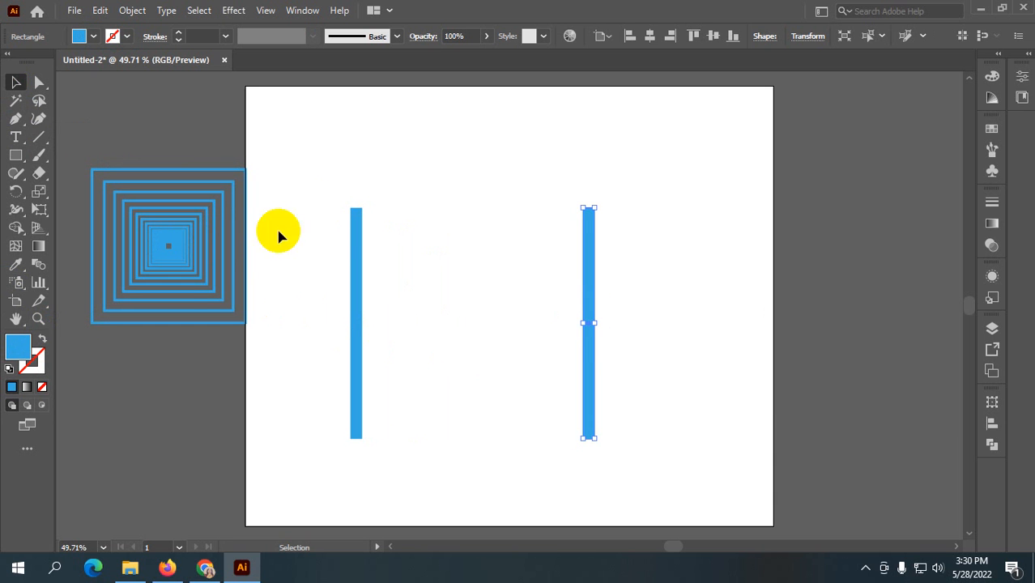
left_click(336, 204)
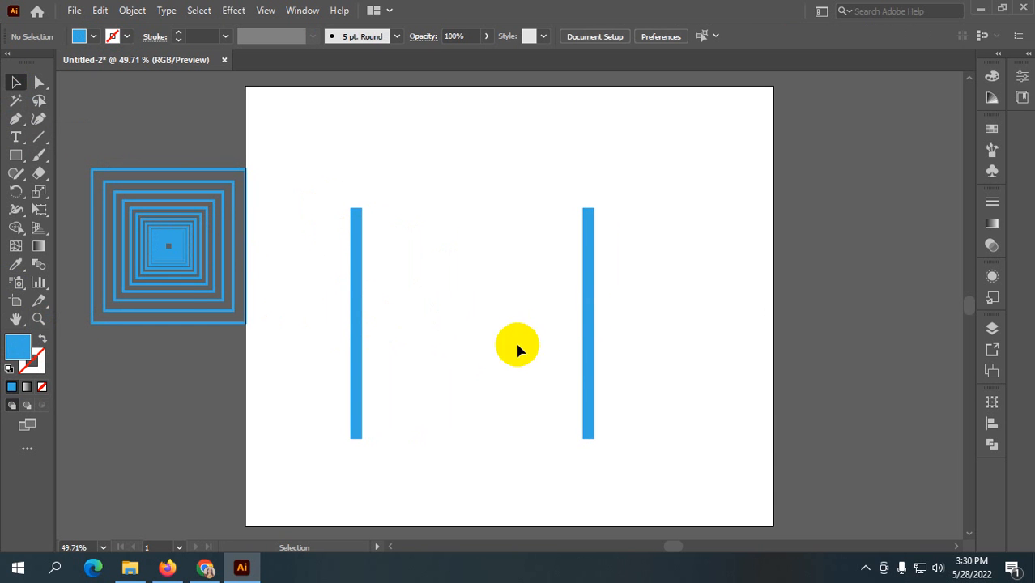
Move a hidden system tray icon out into the visible notification area of the taskbar
left_click(15, 155)
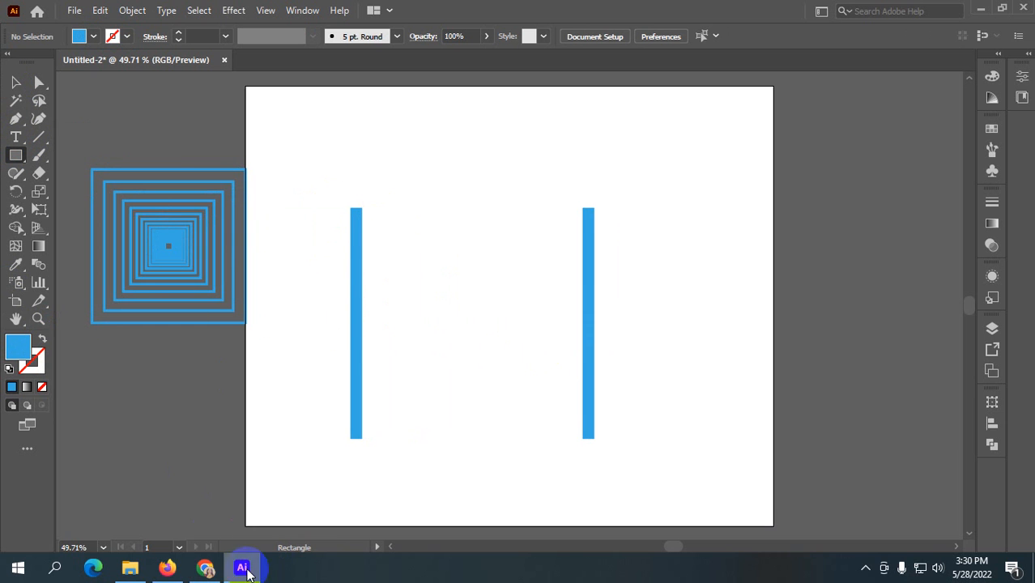
left_click(865, 568)
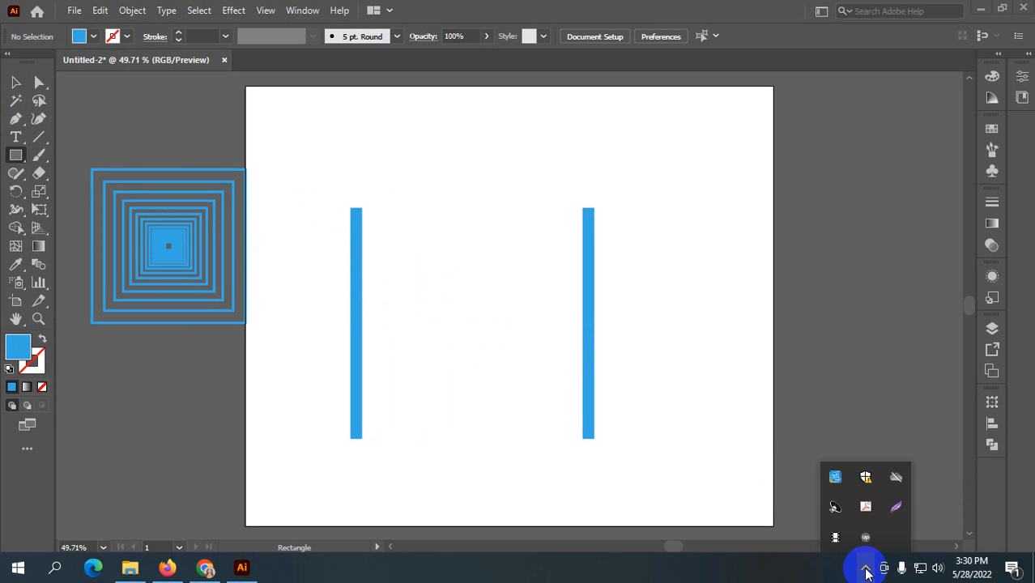
left_click(476, 430)
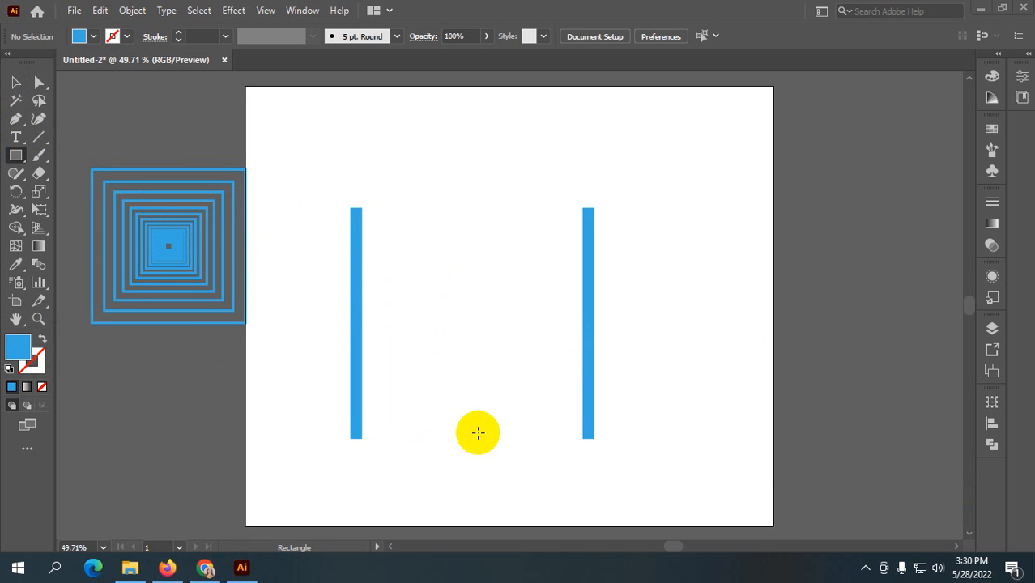
left_click(865, 567)
left_click_drag(835, 537, 648, 559)
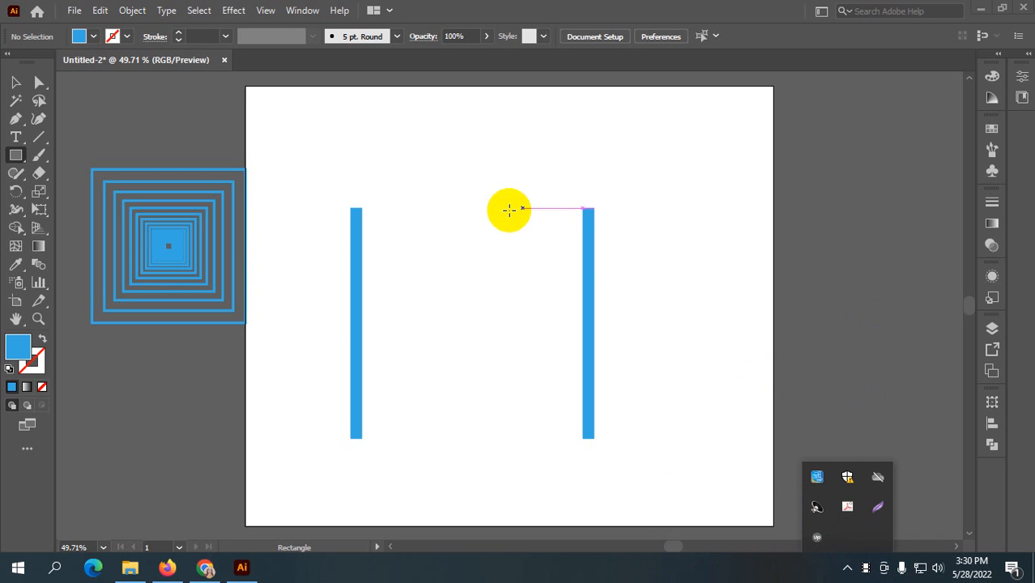
left_click(16, 82)
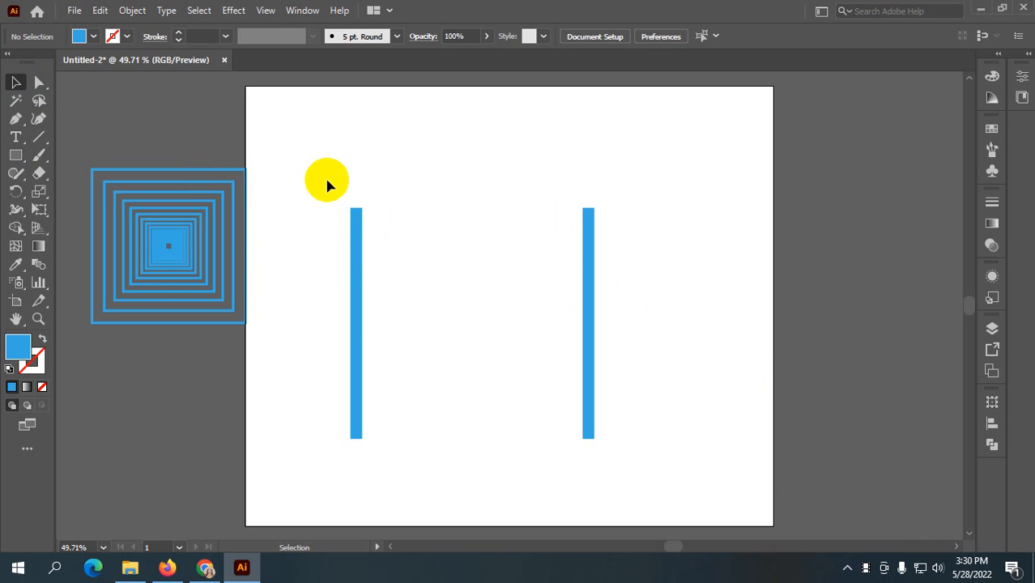
left_click_drag(323, 180, 684, 365)
left_click(678, 360)
left_click_drag(336, 189, 720, 405)
left_click(716, 408)
left_click(180, 259)
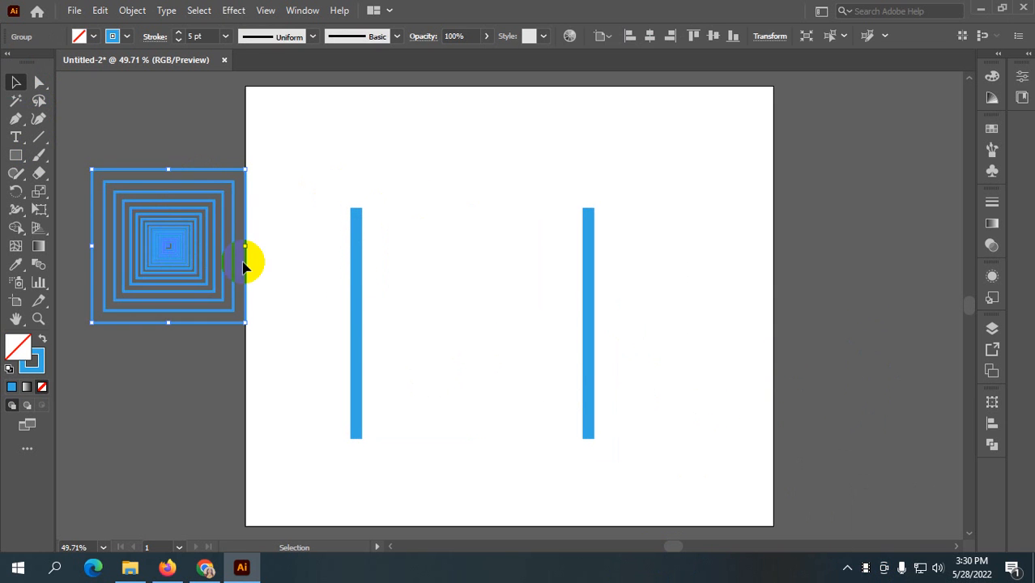
left_click(258, 259)
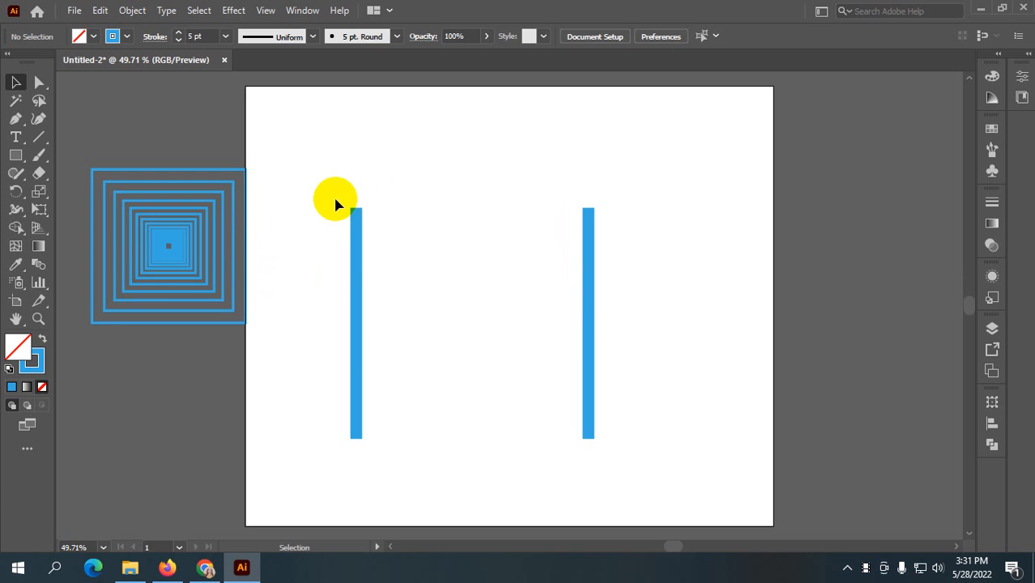
Draw a wide, short blue rectangle across the tops of both vertical bars and round its corners fully
left_click_drag(335, 197, 653, 367)
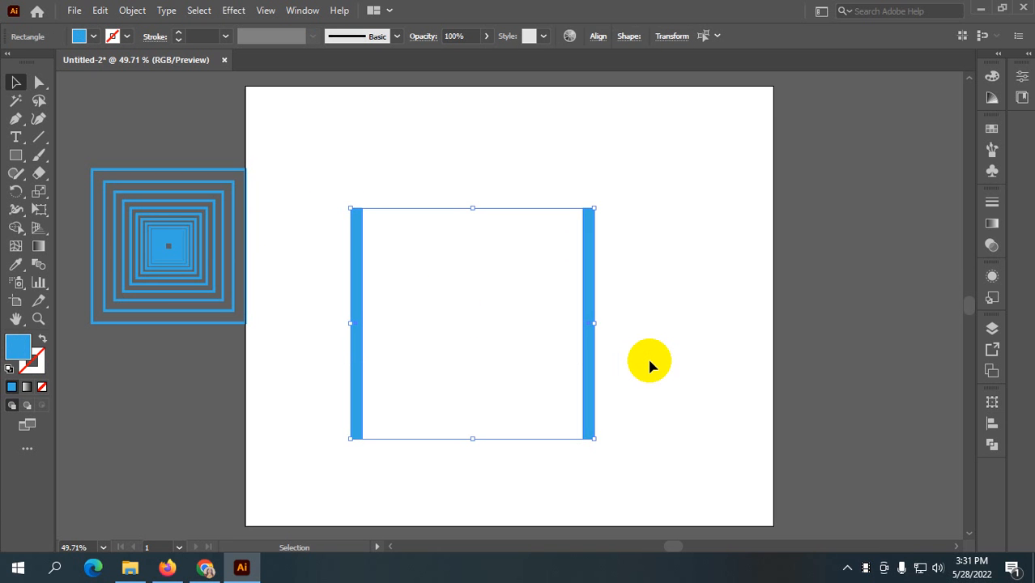
left_click(649, 362)
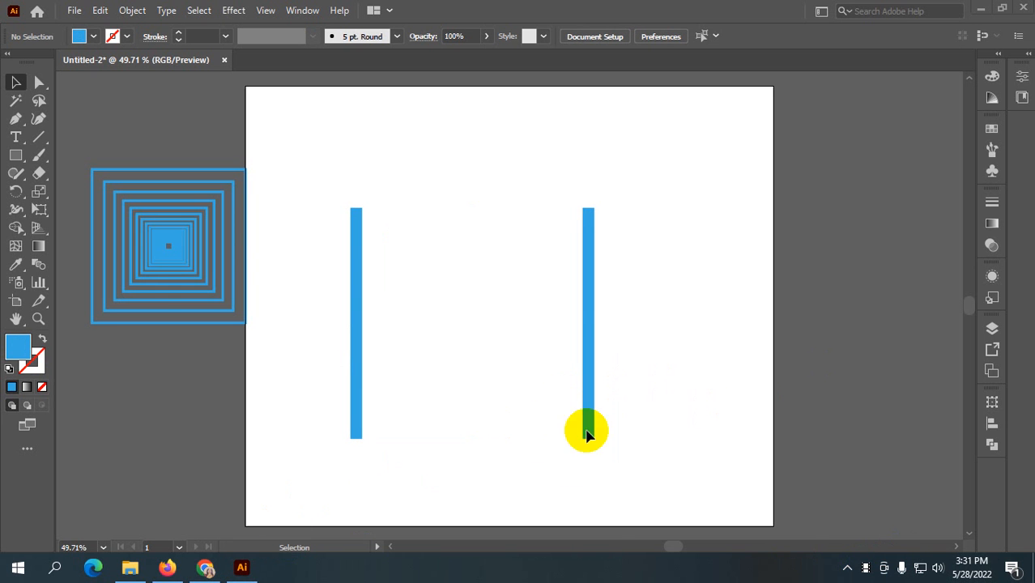
left_click(15, 155)
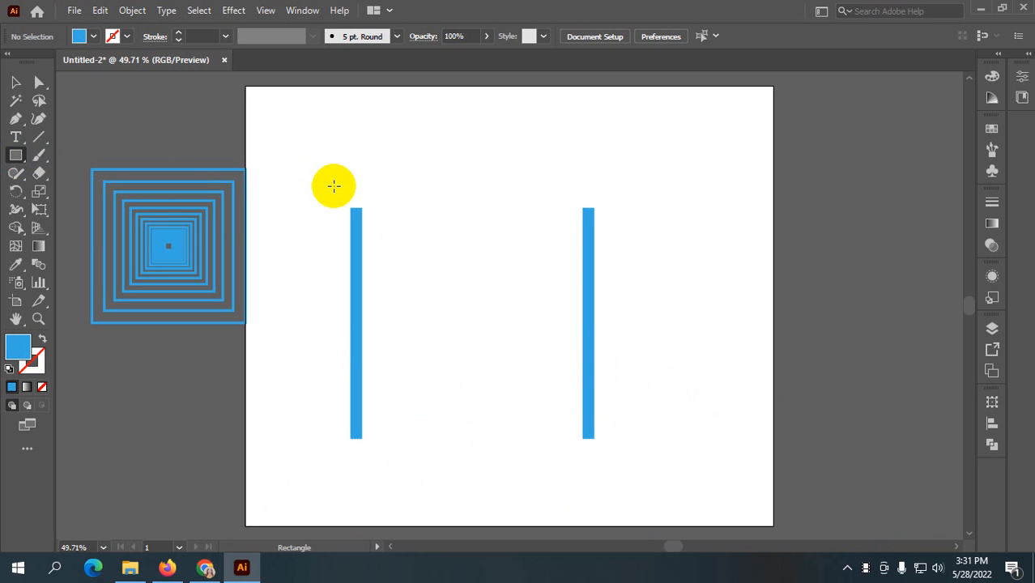
left_click_drag(333, 182, 615, 219)
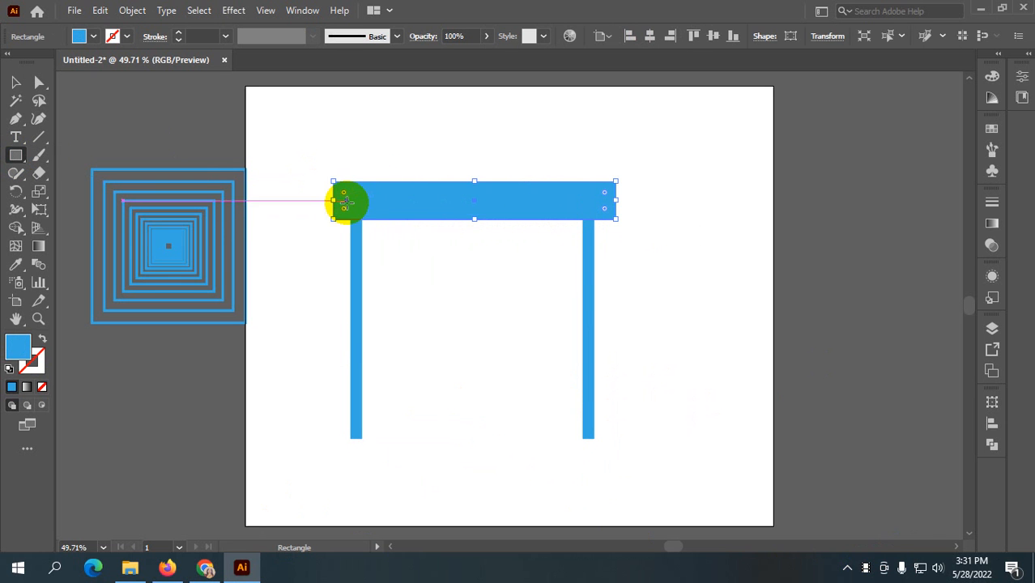
left_click_drag(346, 194, 352, 203)
left_click(15, 82)
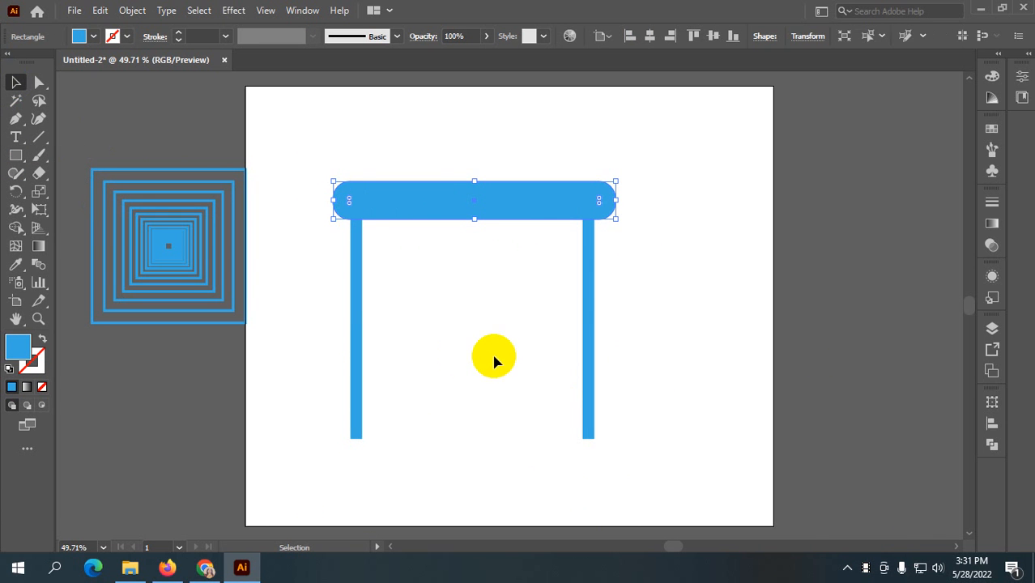
left_click(496, 360)
Group the two vertical bars and align the group with the rounded crossbar on their horizontal centers
left_click_drag(327, 165, 673, 278)
left_click(659, 268)
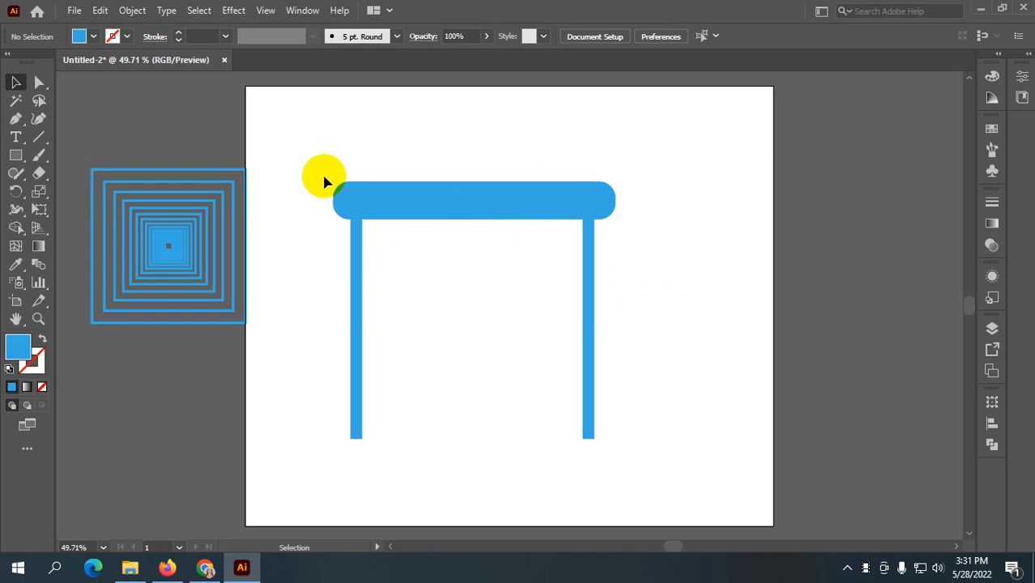
left_click_drag(329, 277, 650, 372)
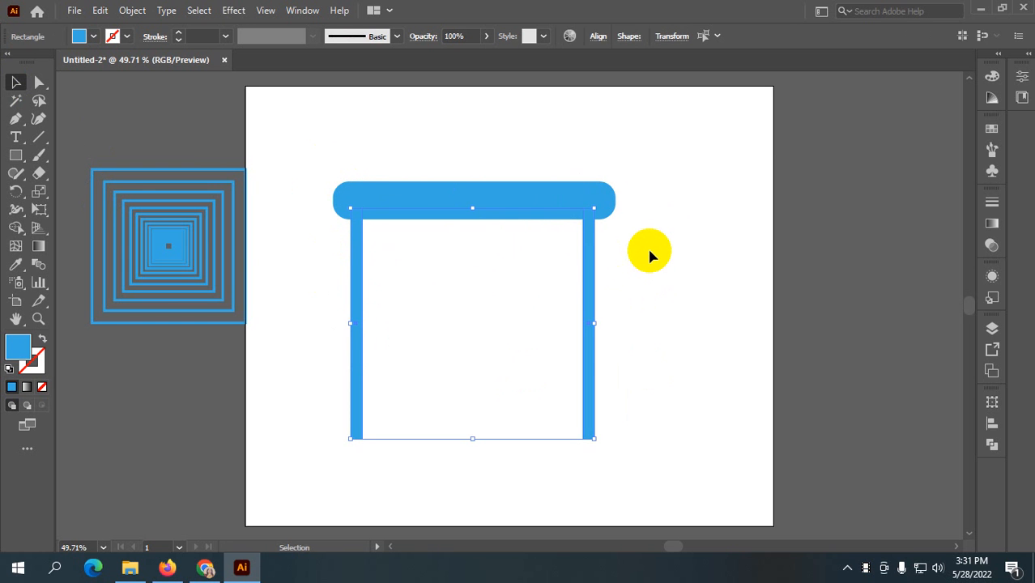
key("ctrl+g")
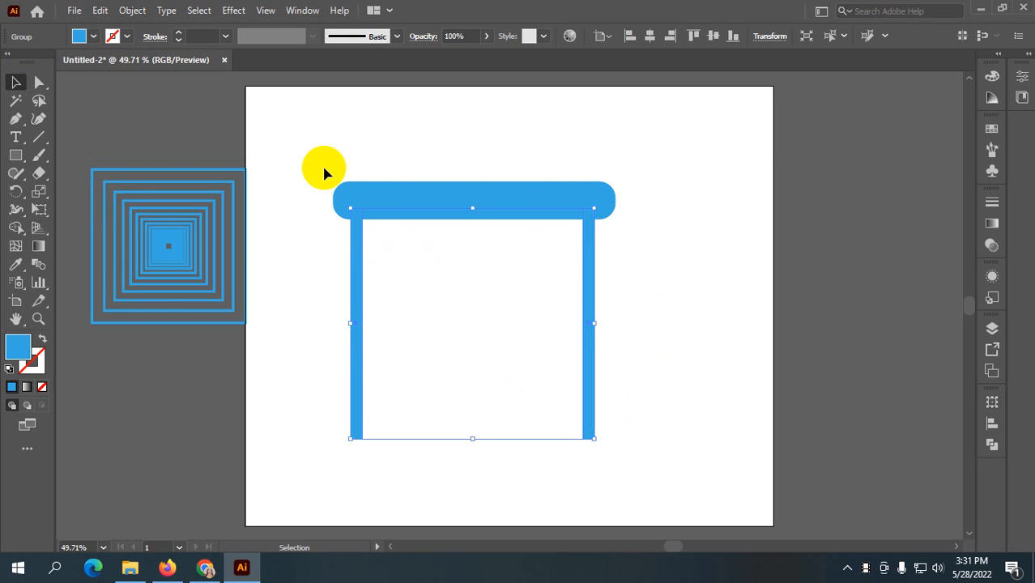
left_click_drag(323, 168, 640, 357)
left_click(650, 36)
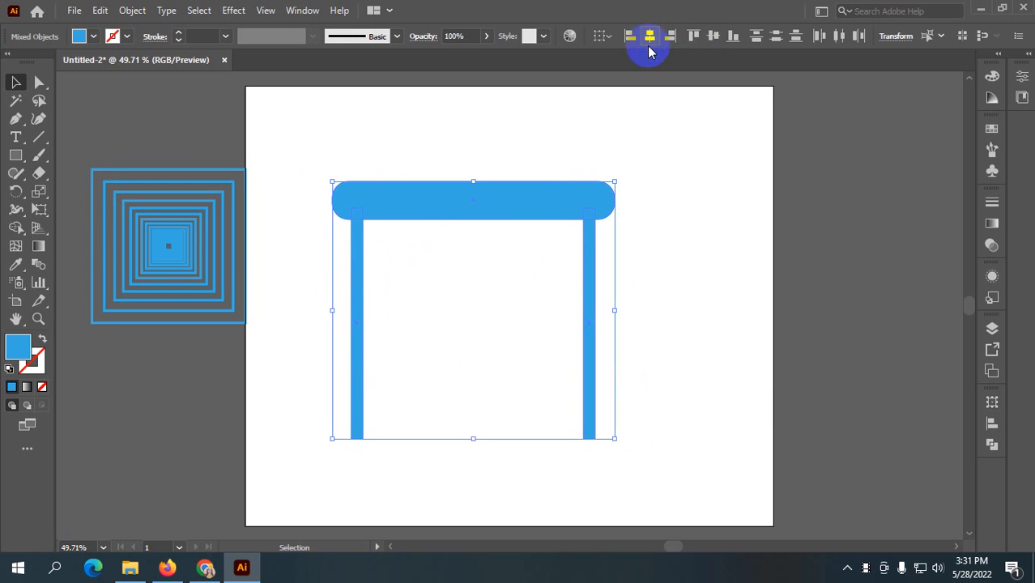
left_click(656, 276)
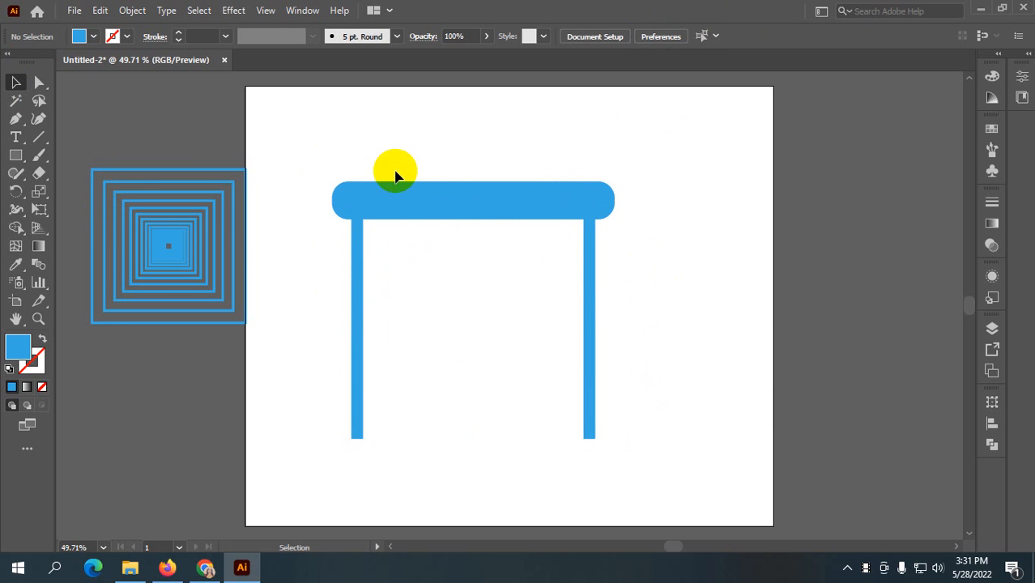
Group the rounded crossbar together with the pair of vertical posts
left_click_drag(317, 174, 714, 373)
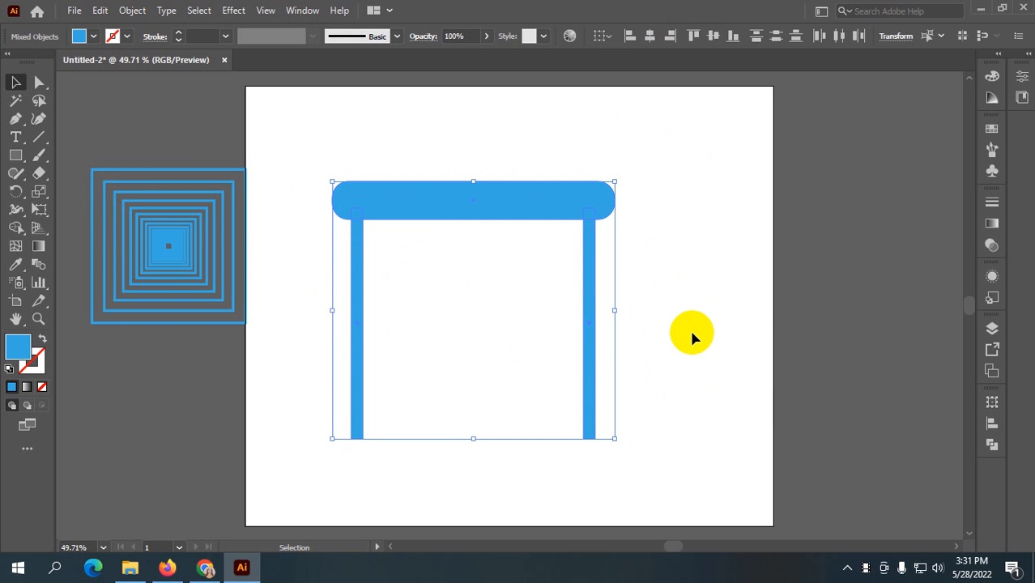
key("ctrl+g")
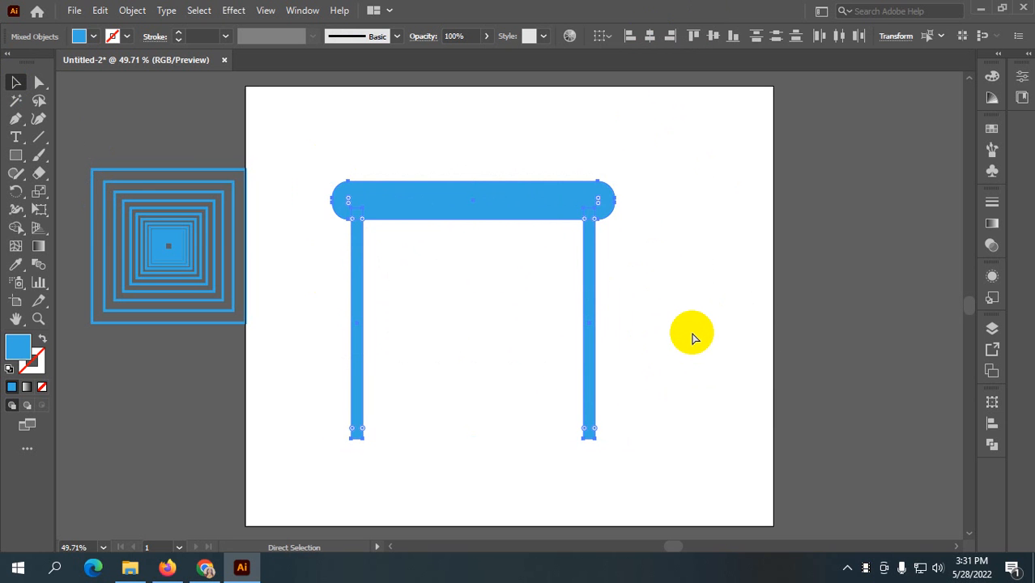
left_click(719, 344)
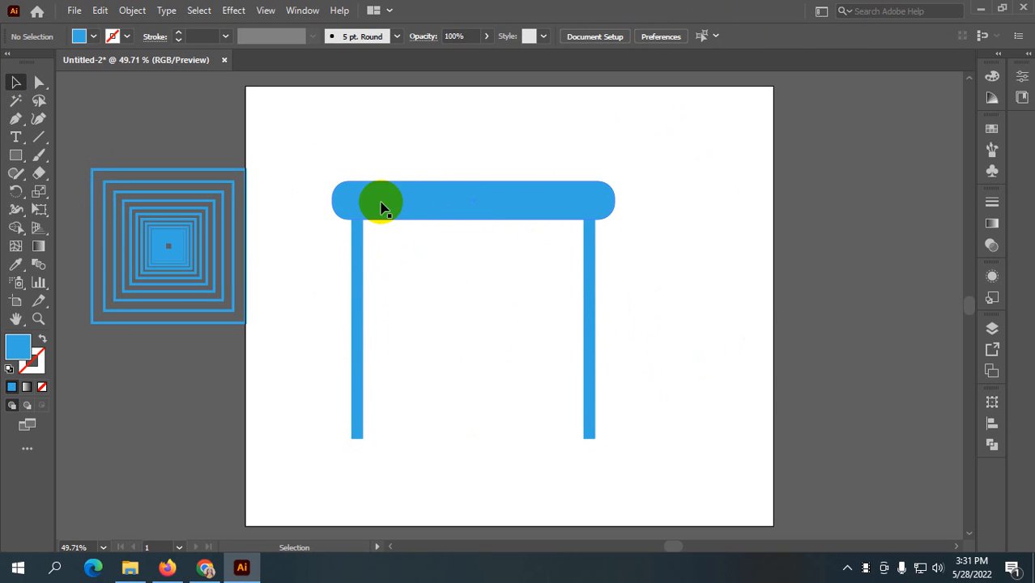
Merge the crossbar and both posts into a single gate shape with the Pathfinder Unite operation
left_click_drag(317, 162, 676, 484)
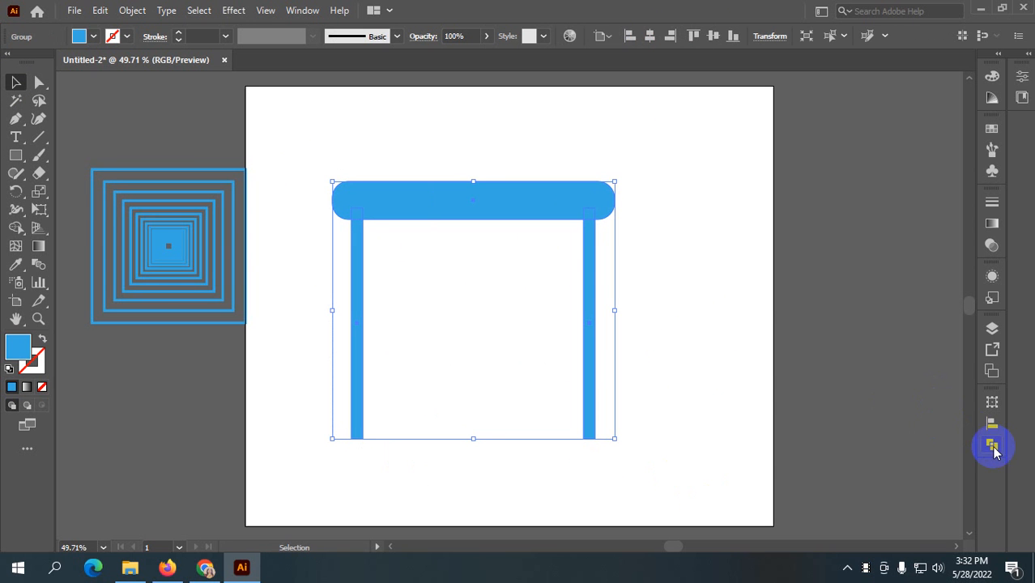
left_click(991, 444)
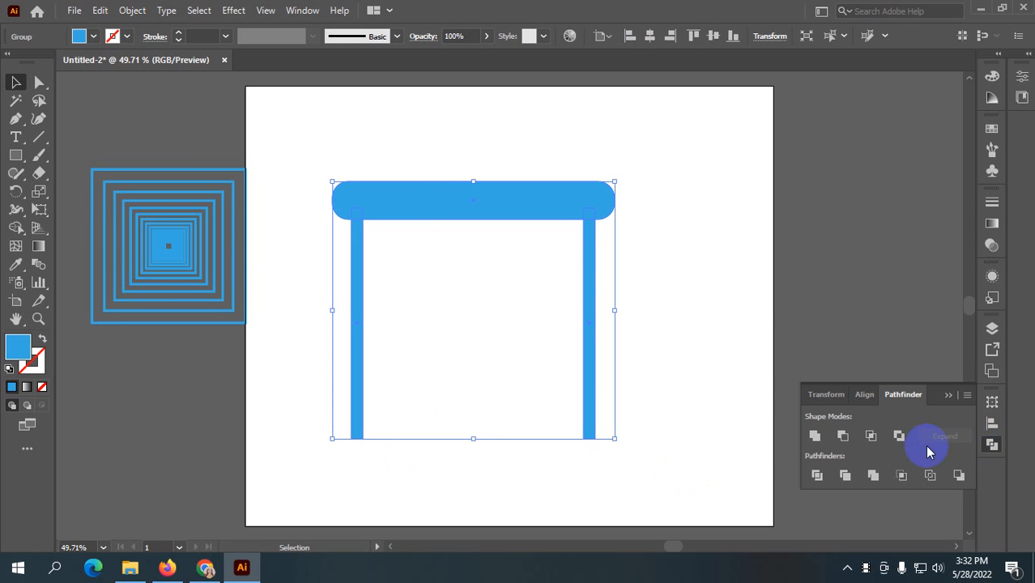
left_click(814, 437)
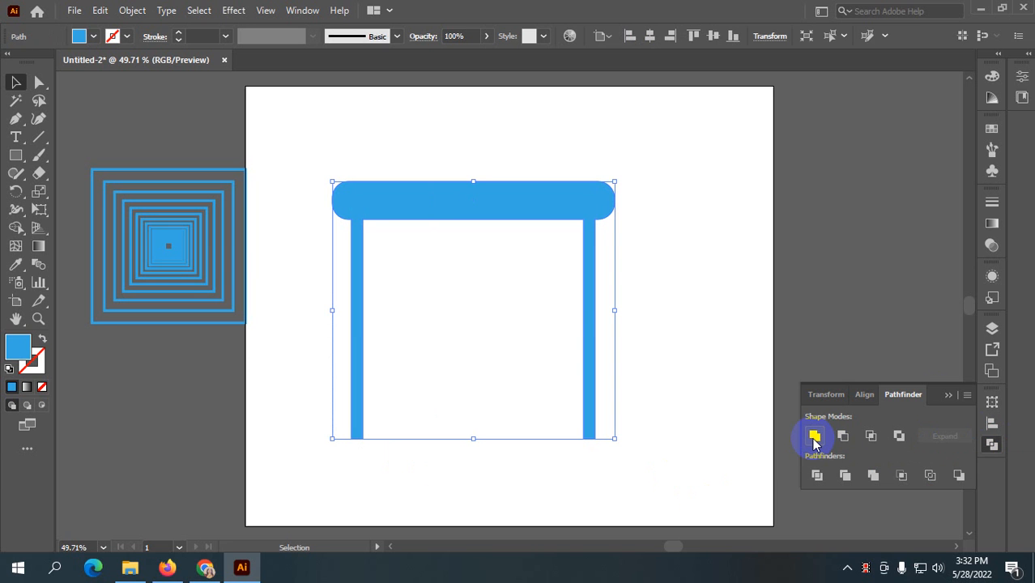
left_click(700, 357)
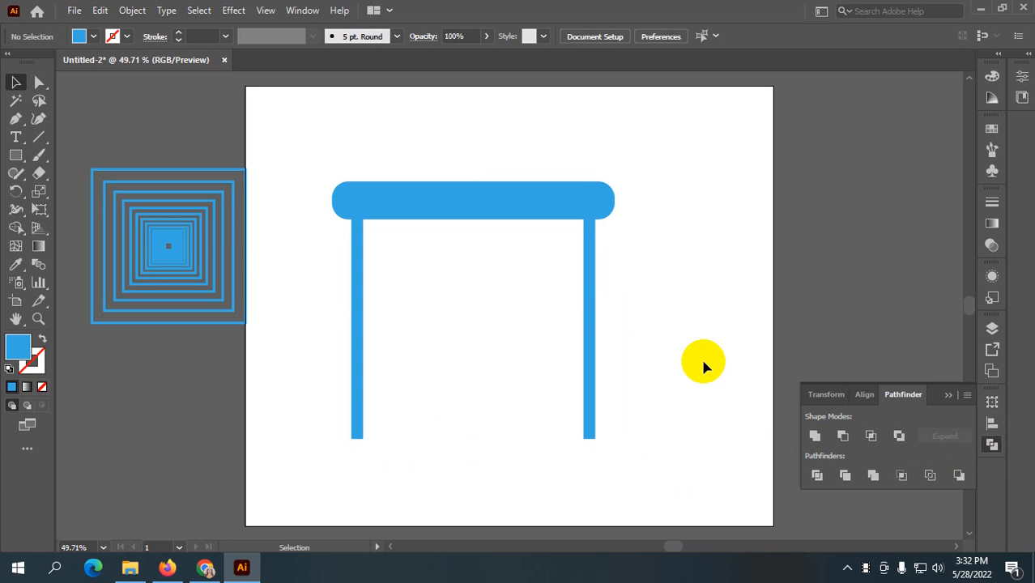
left_click(949, 396)
left_click_drag(318, 162, 571, 331)
left_click(517, 284)
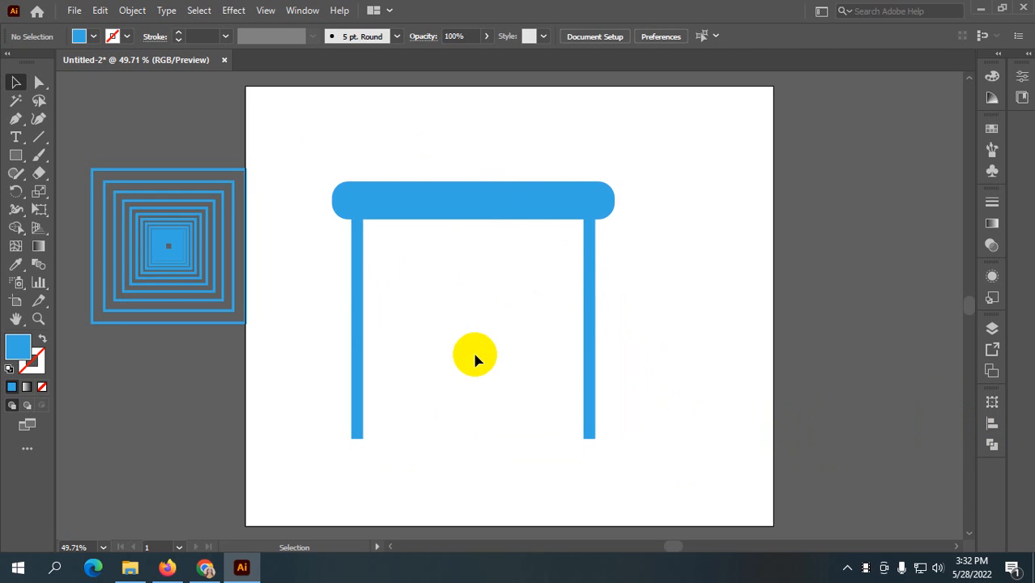
Create a smaller copy of the gate inside the original by scaling it proportionally about its center
left_click(471, 227)
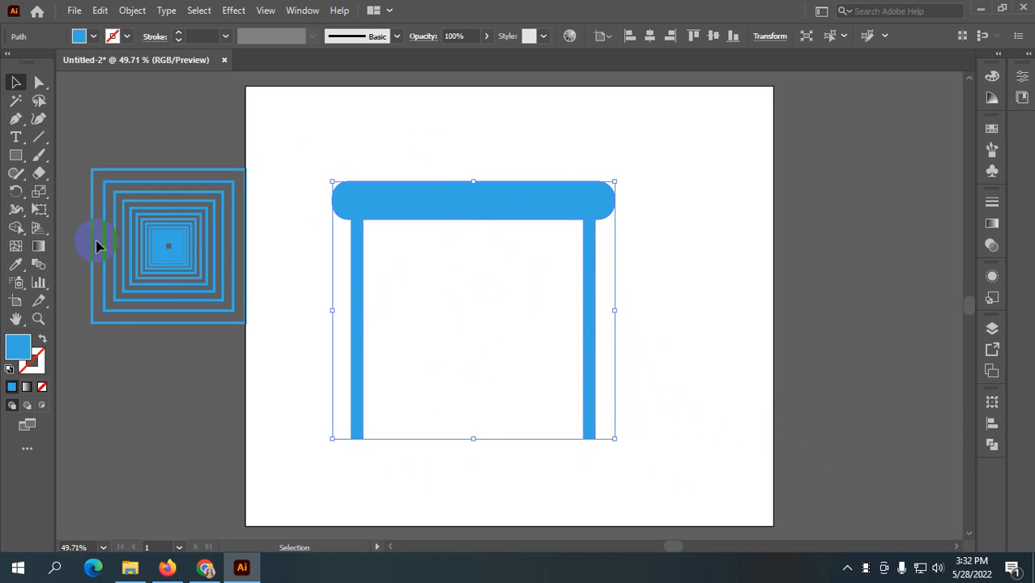
left_click(46, 196)
left_click_drag(48, 203, 108, 198)
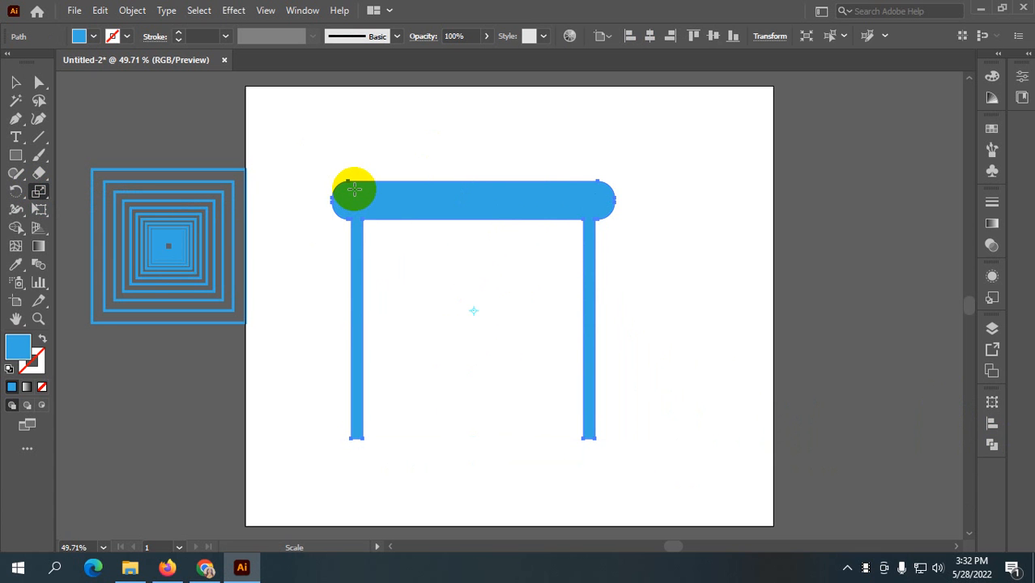
left_click_drag(347, 178, 372, 209)
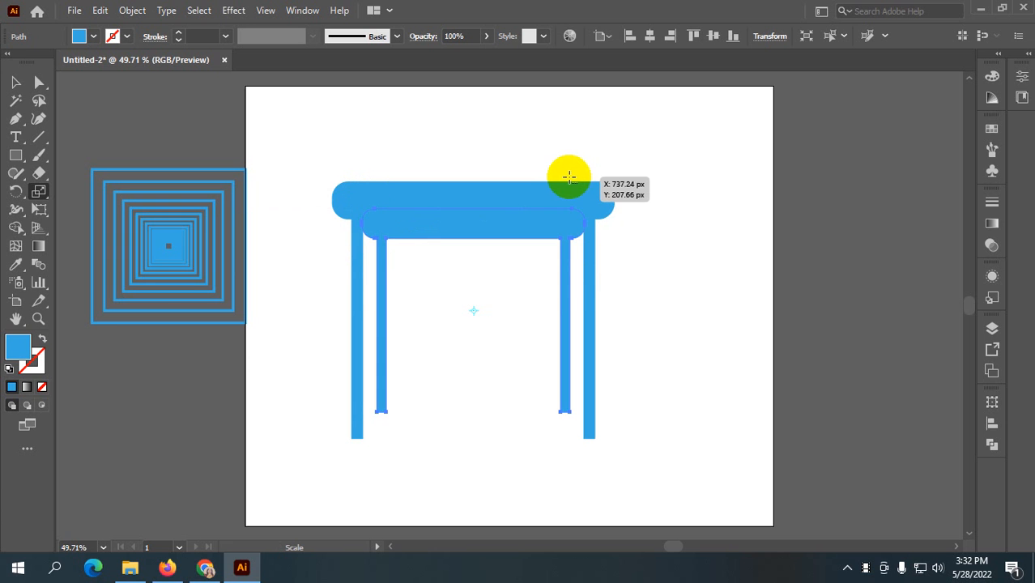
key("ctrl+z")
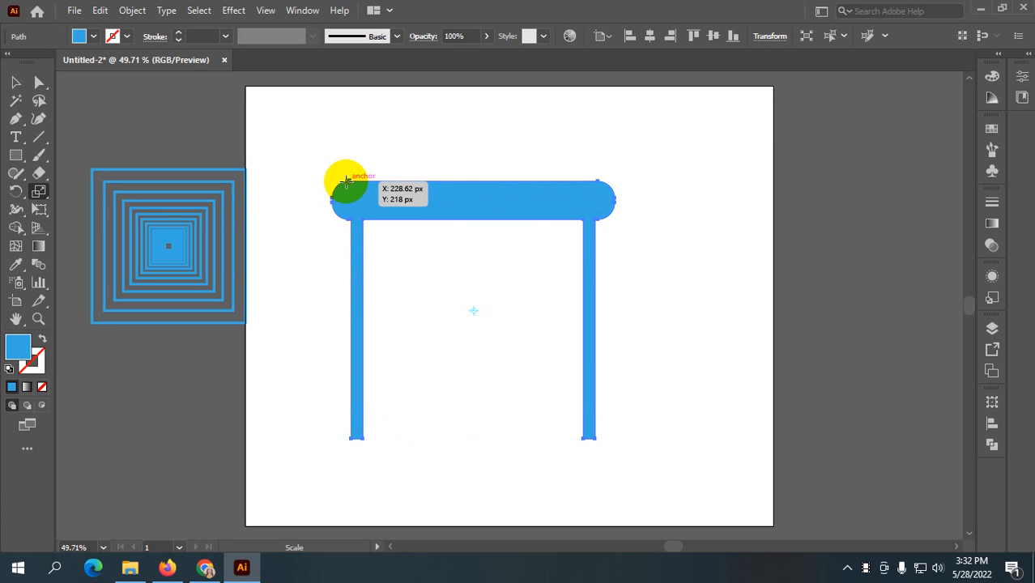
left_click_drag(347, 184, 391, 240)
Repeat the scaled copy until the nested gates shrink toward the center, then deselect them
key("ctrl+d")
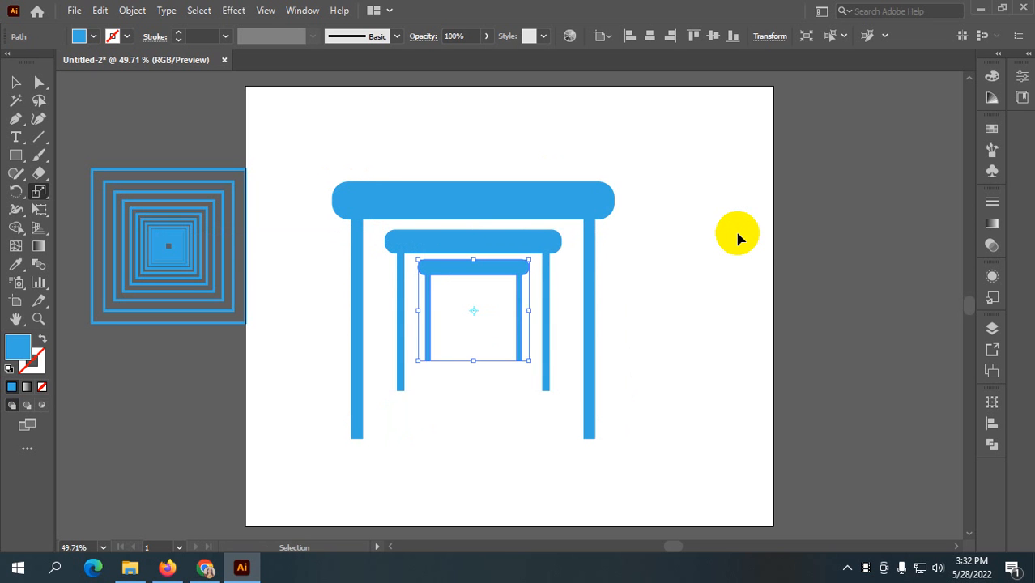
key("ctrl+d")
key("ctrl+d")
key("ctrl+d")
key("ctrl+d")
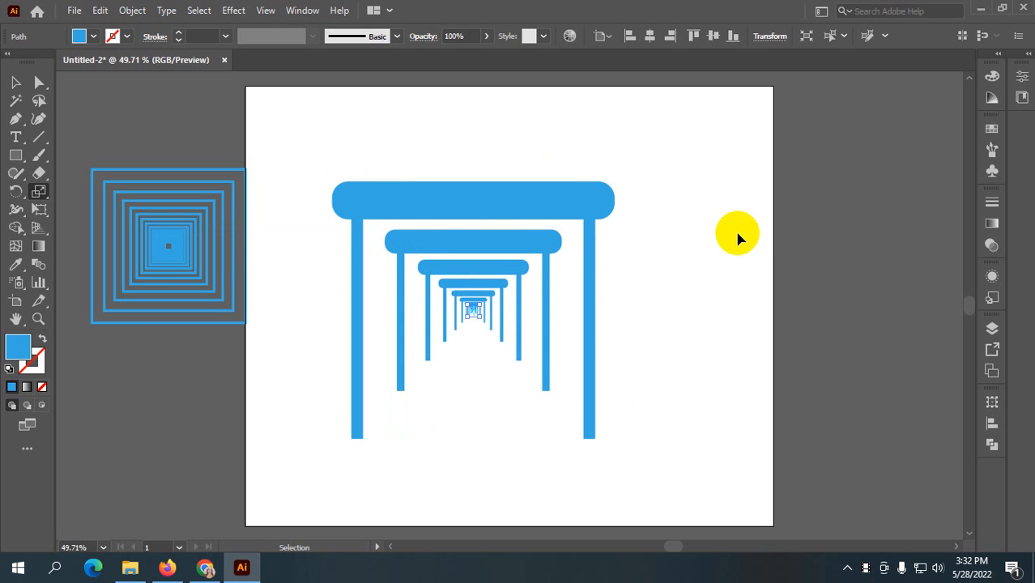
left_click(15, 82)
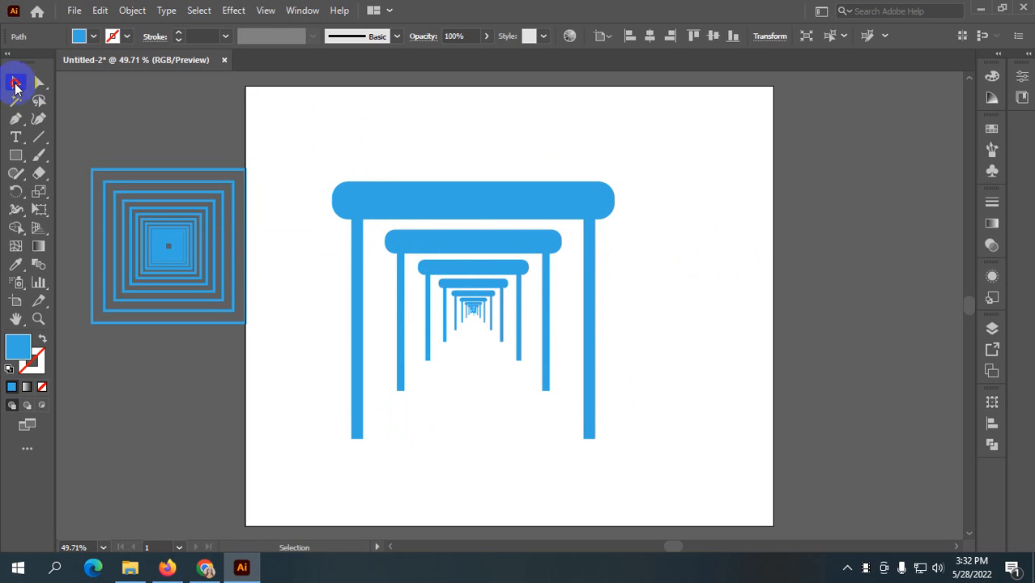
left_click(336, 147)
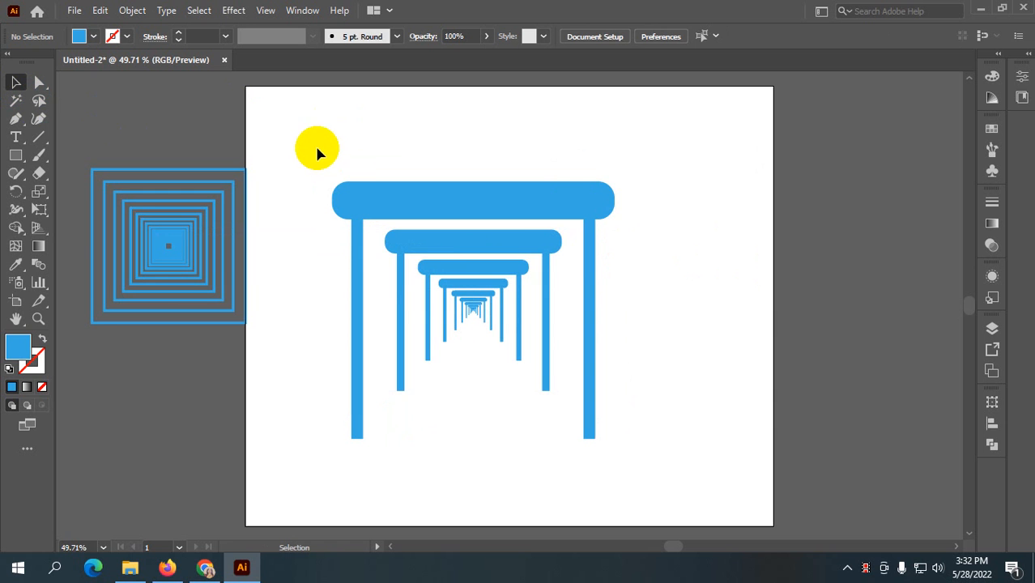
Delete all the smaller nested gates, keeping only the outermost one
left_click(362, 275)
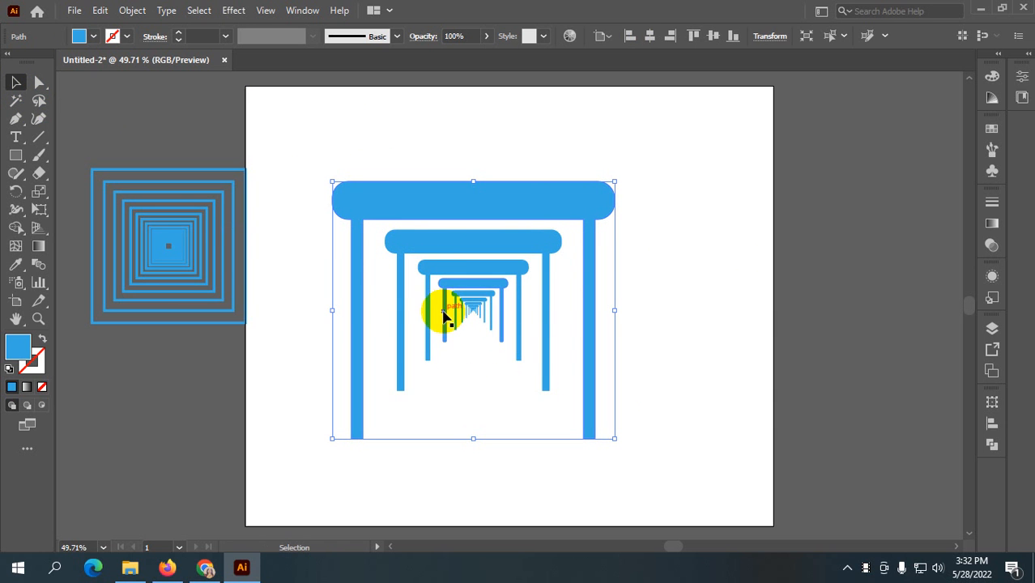
left_click(376, 234)
left_click_drag(416, 292, 527, 400)
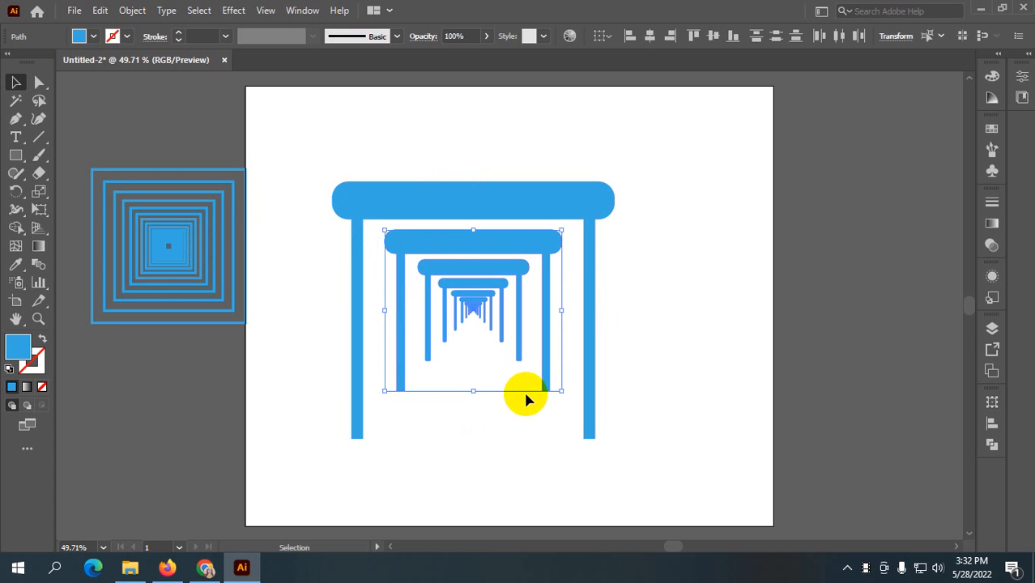
key("Delete")
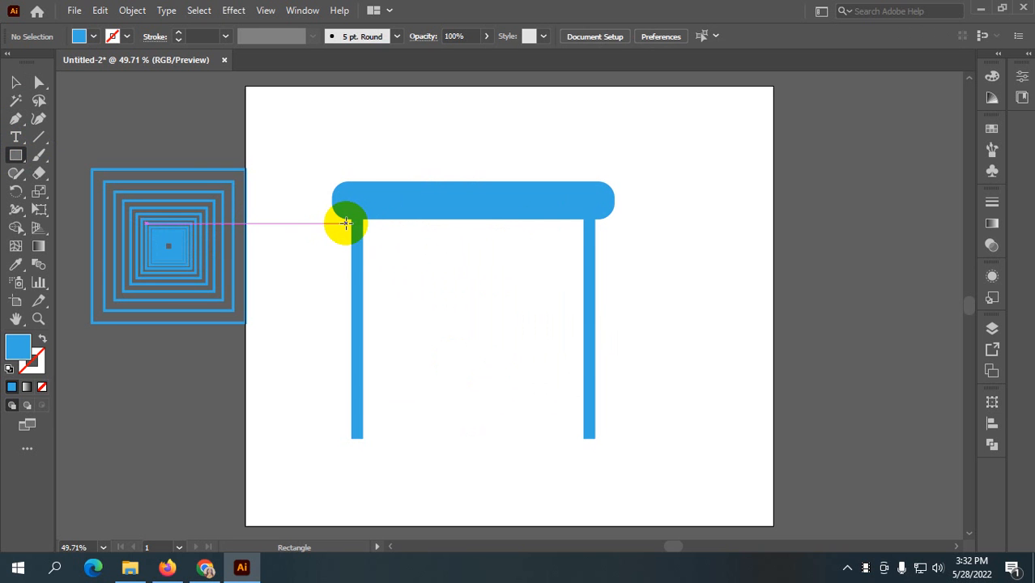
Draw a wider blue rectangle over the left post just below the crossbar and place a vertically reflected copy over the right post
left_click_drag(346, 223, 369, 437)
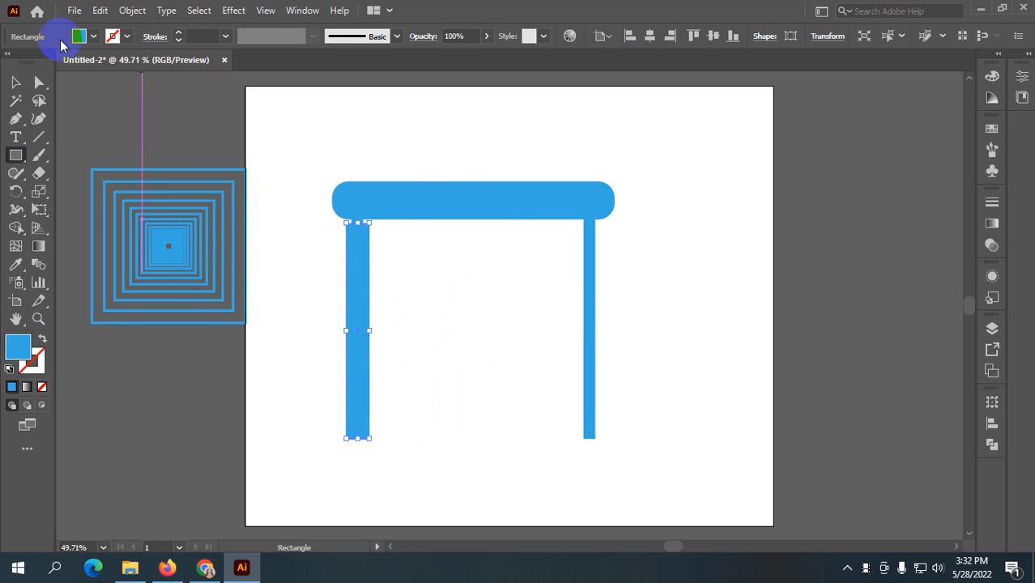
left_click(15, 82)
right_click(359, 278)
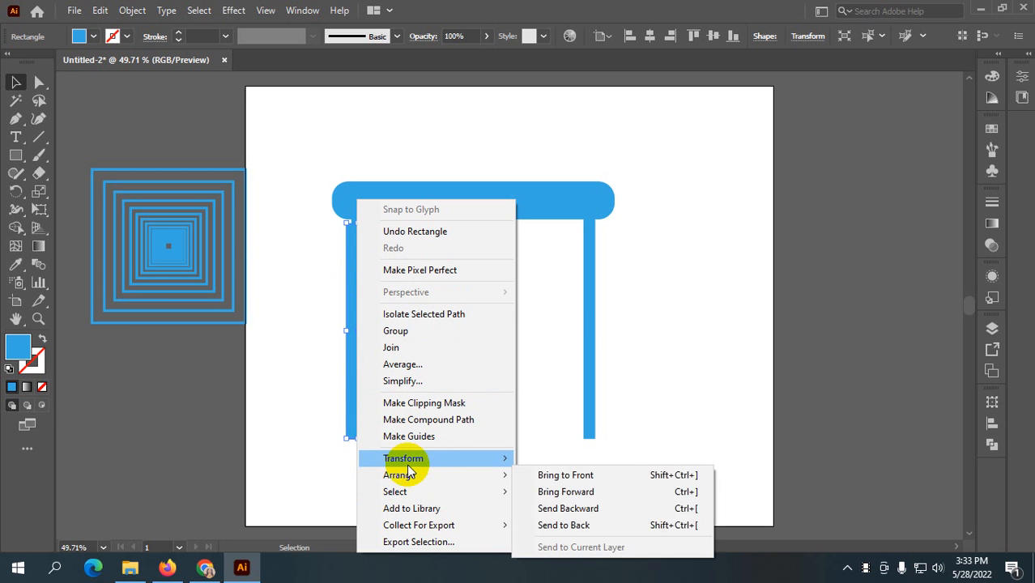
mouse_move(407, 461)
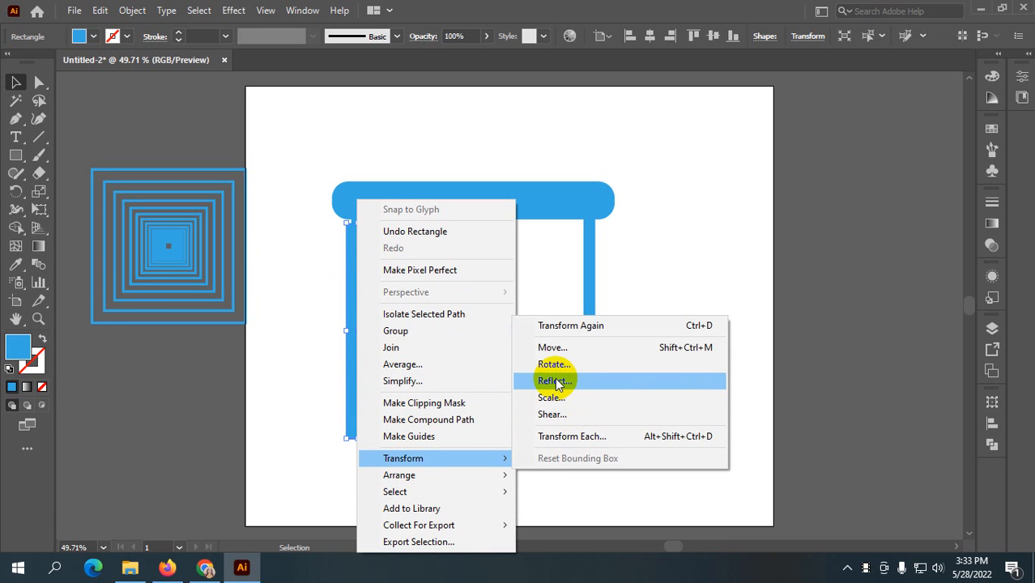
left_click(555, 382)
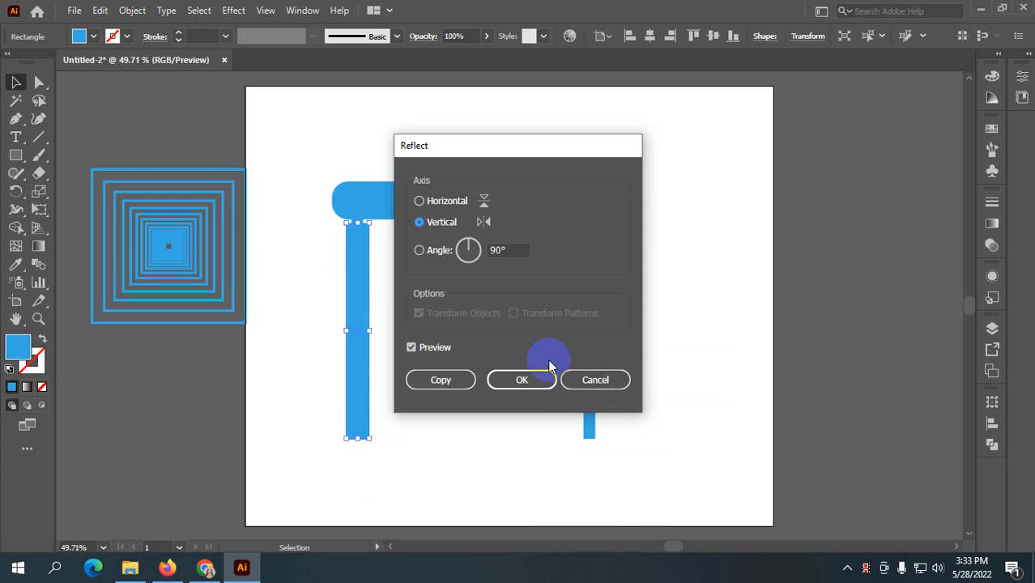
left_click(441, 380)
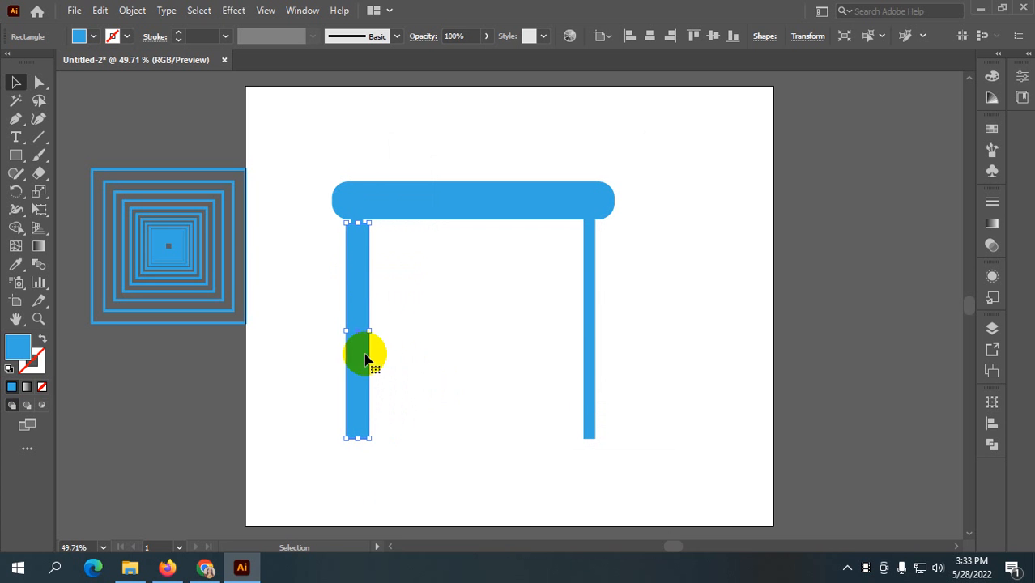
left_click_drag(358, 318, 587, 321)
left_click(420, 339)
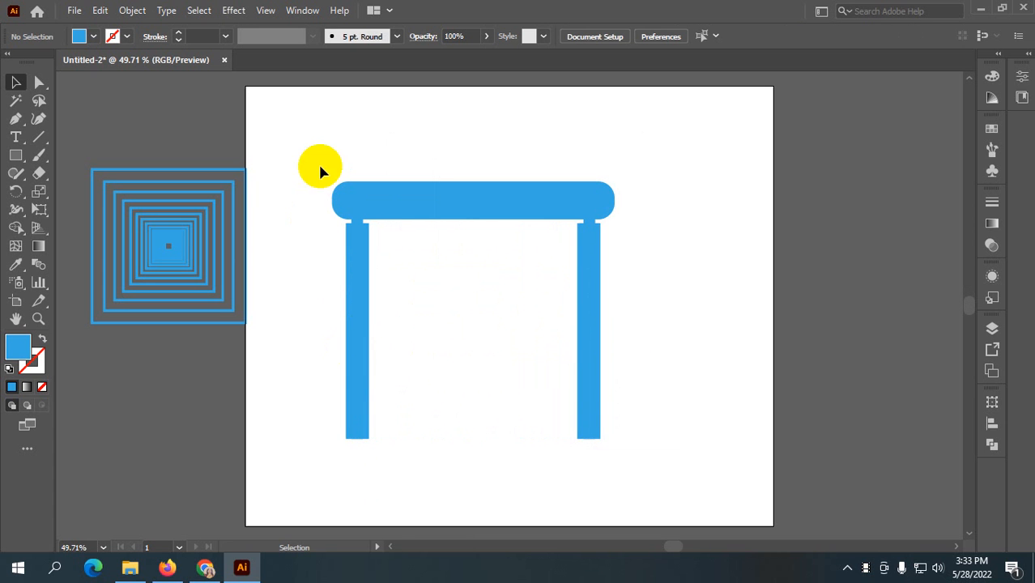
Check the alignment of the gate's posts and nudge the wide right post slightly outward over the thin one
left_click_drag(321, 170, 690, 483)
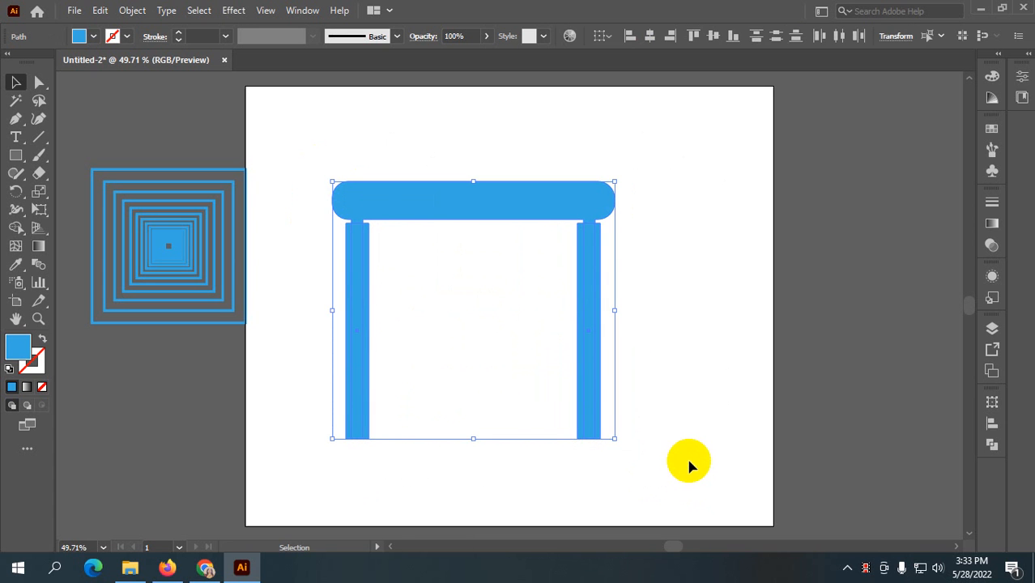
left_click(690, 465)
left_click_drag(318, 314, 403, 410)
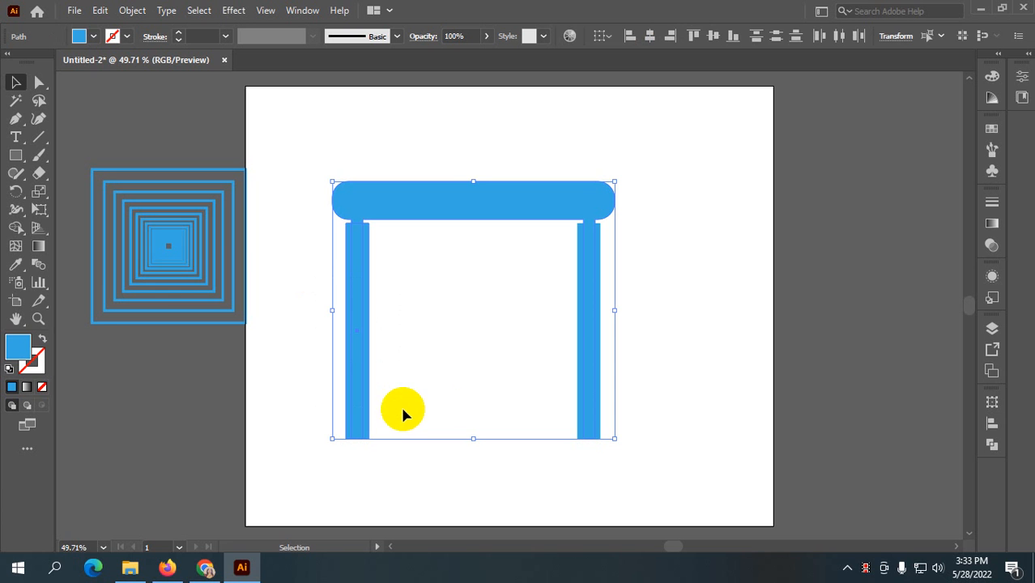
left_click(549, 306)
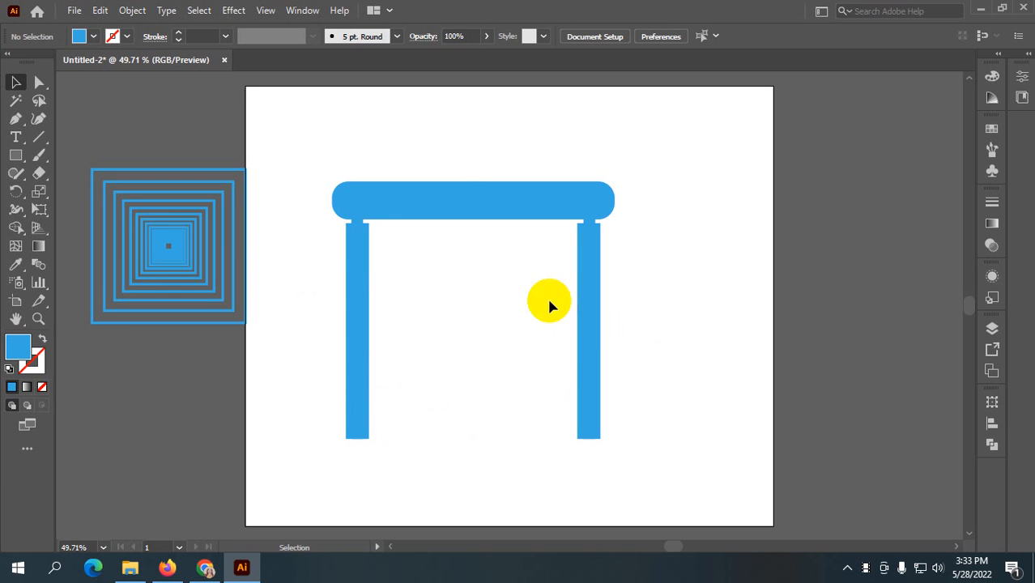
left_click(589, 339)
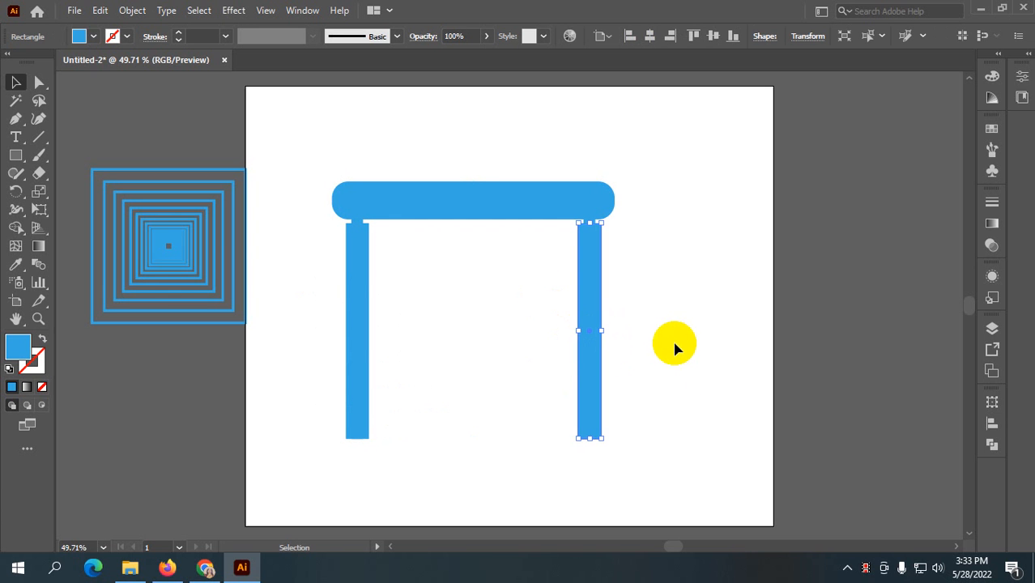
left_click_drag(540, 312, 658, 471)
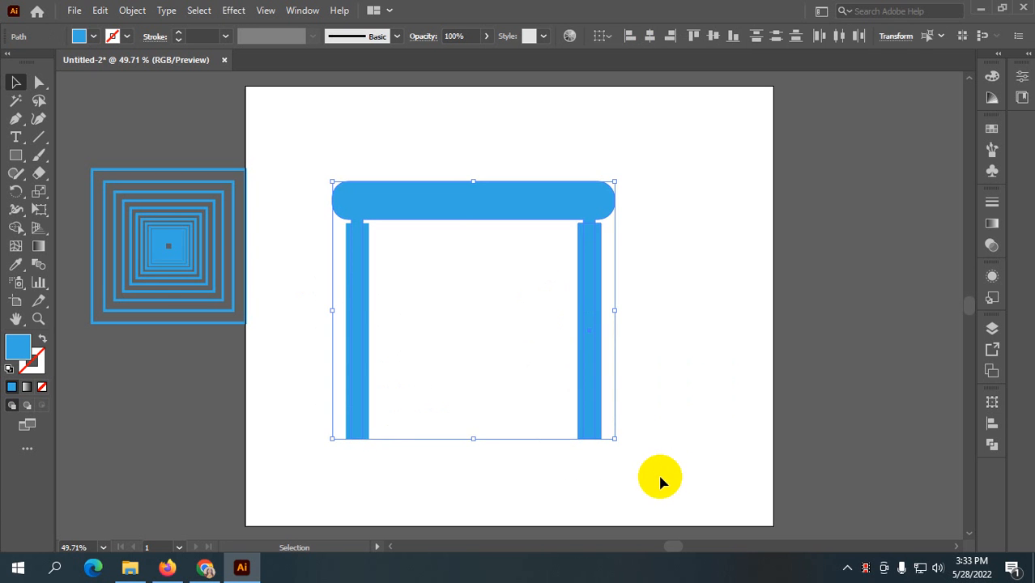
left_click(720, 455)
Unite the crossbar and all the post pieces of the gate into a single shape, then deselect it
left_click_drag(318, 159, 331, 197)
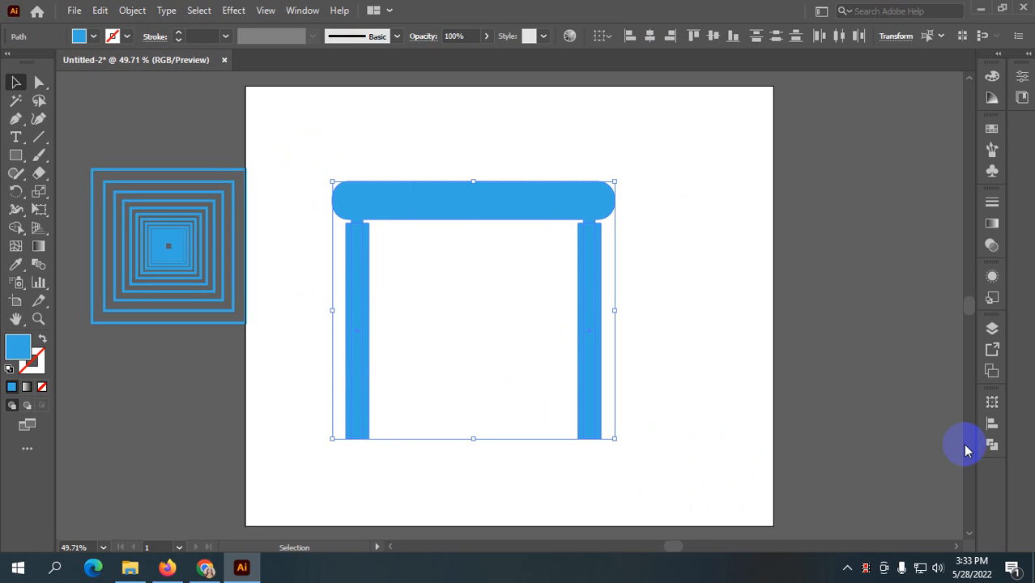
left_click(992, 445)
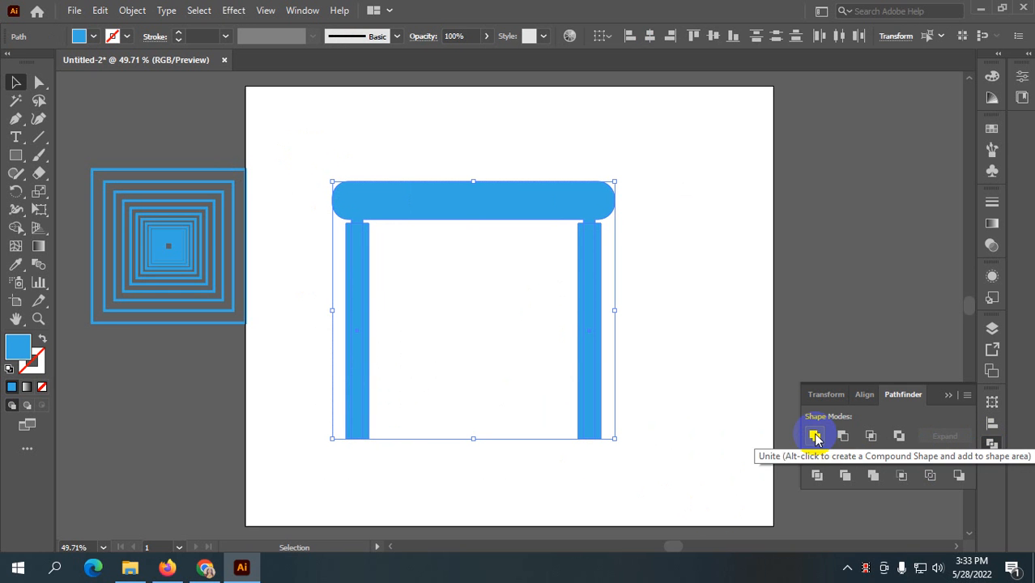
left_click(815, 437)
left_click(649, 452)
Scale a proportional smaller copy of the united gate about its center, keeping the original in place
left_click(393, 206)
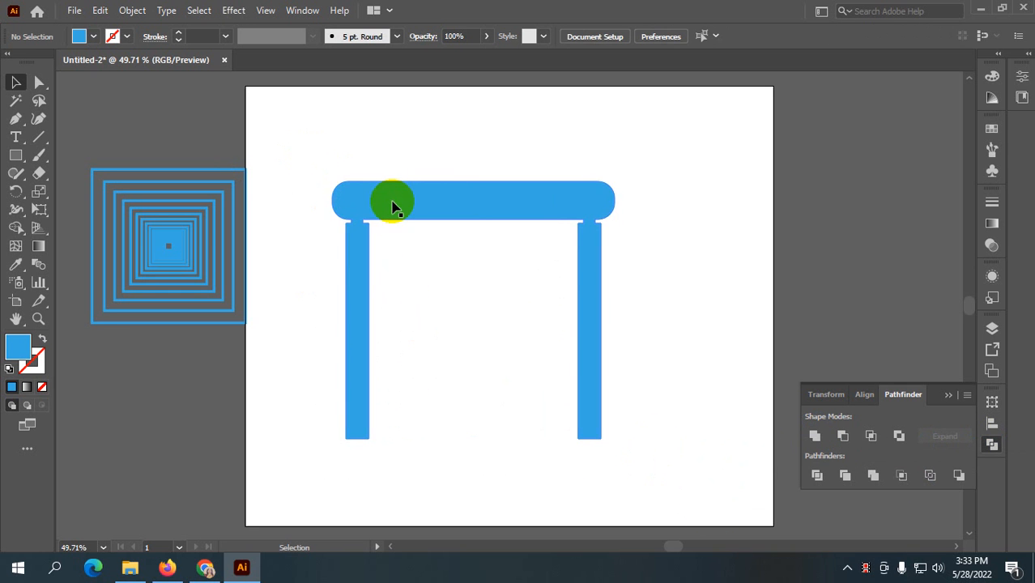
left_click(40, 194)
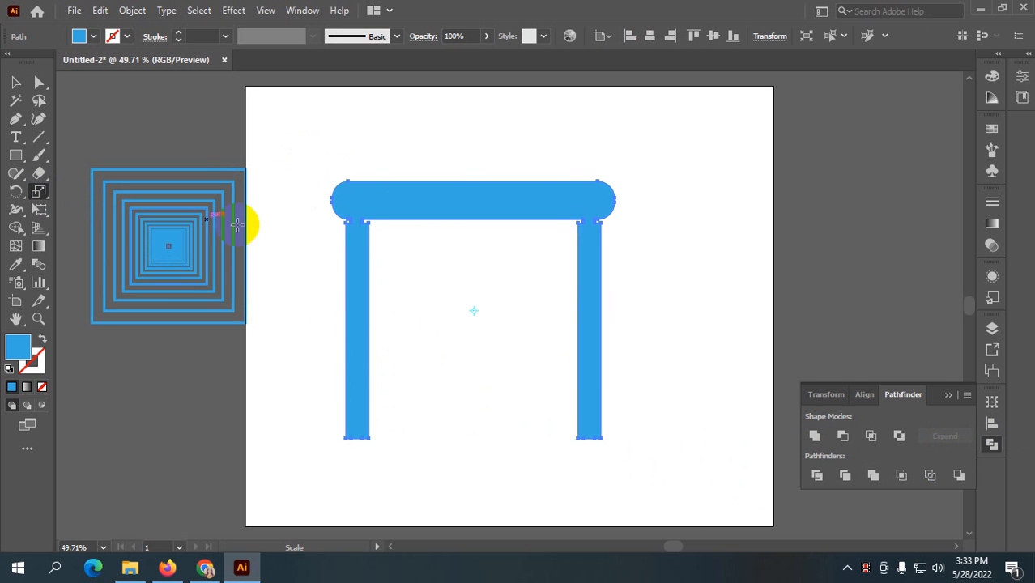
left_click(346, 179)
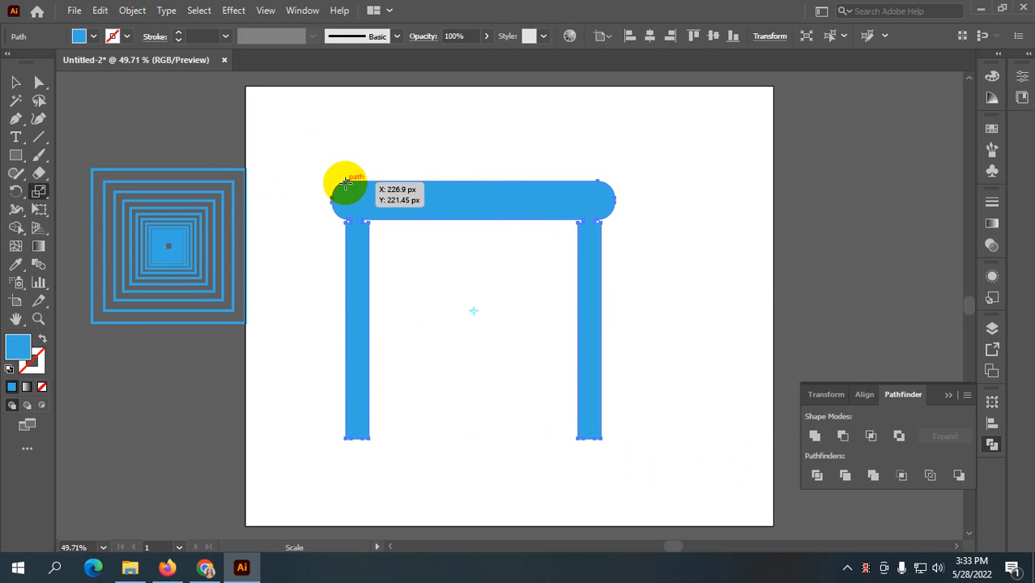
left_click_drag(345, 180, 371, 225)
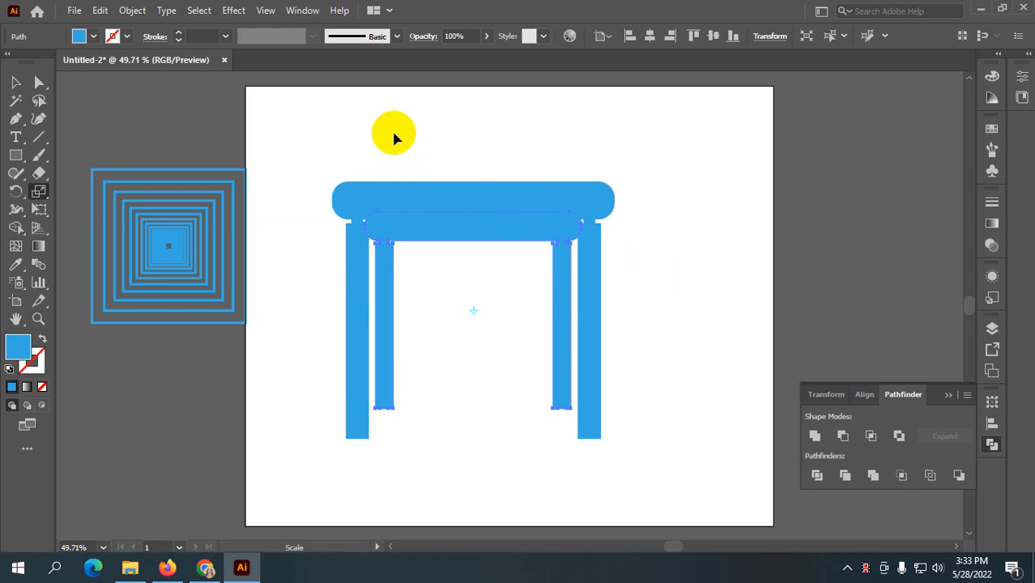
Repeat the scaled copy of the thick-post gate until the copies recede to a small opening at the center, then deselect
key("ctrl+d")
key("ctrl+d")
key("ctrl+d")
key("ctrl+d")
key("ctrl+d")
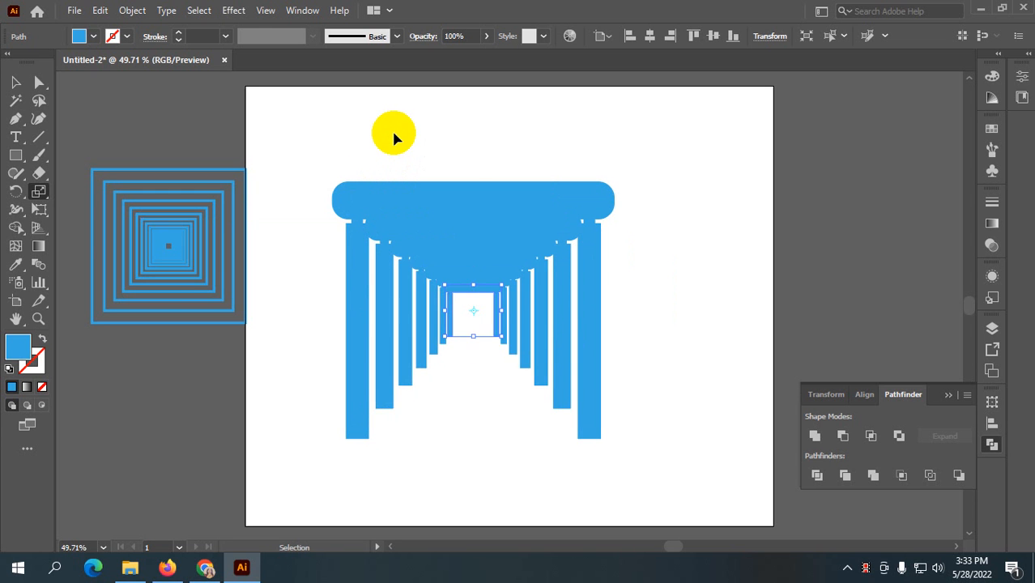
key("ctrl+d")
key("ctrl+d")
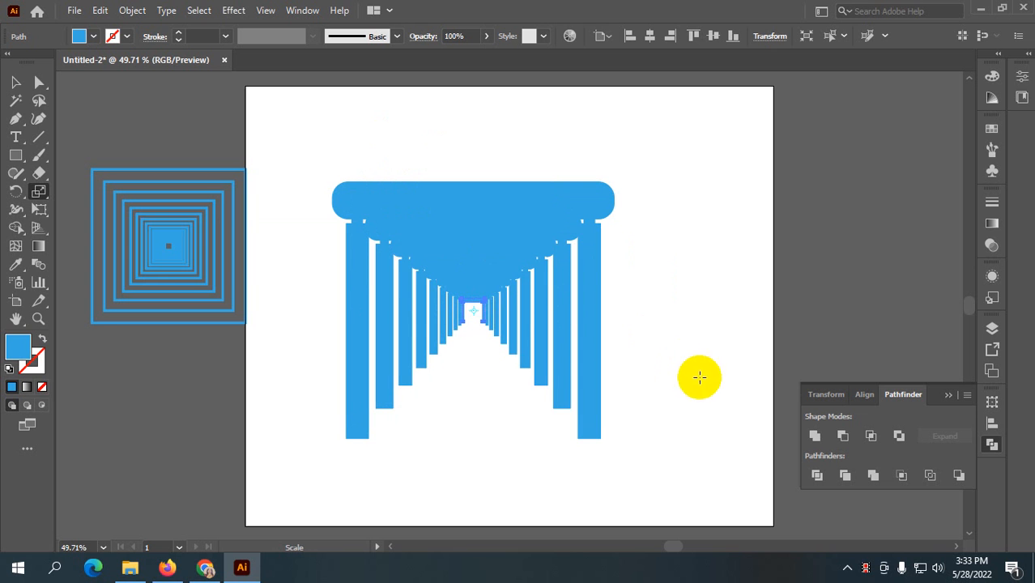
left_click(13, 83)
left_click(701, 403)
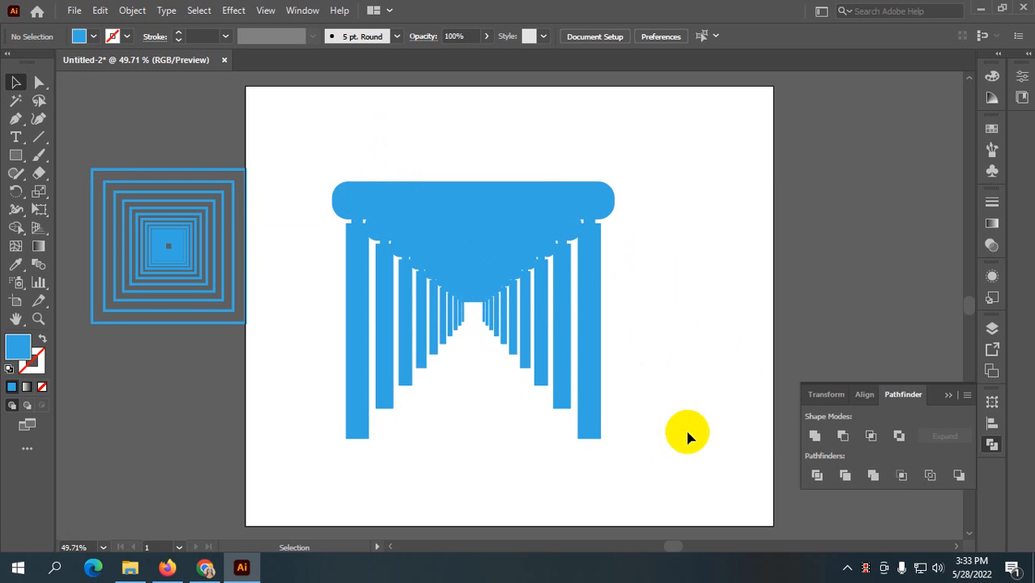
left_click(949, 397)
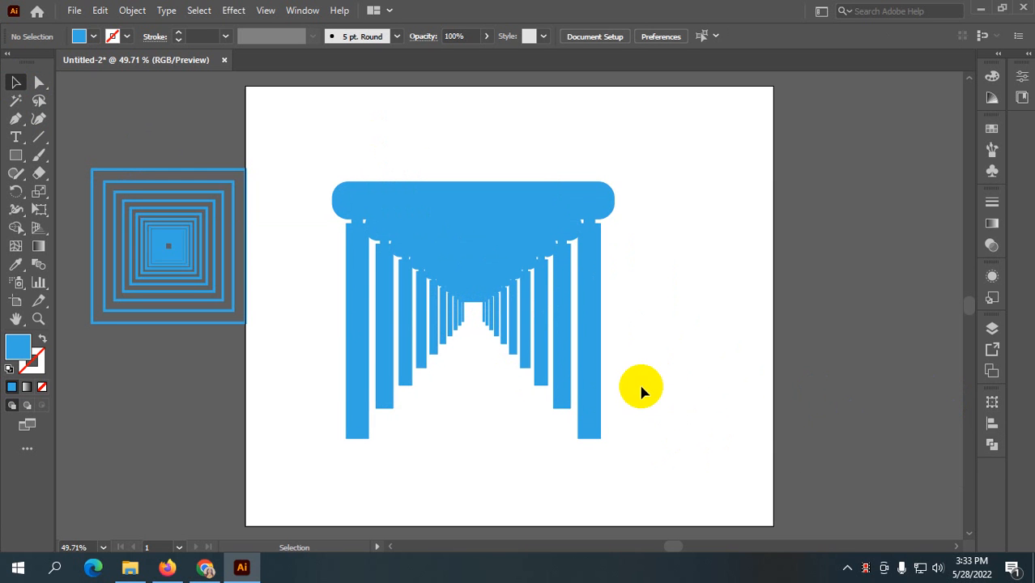